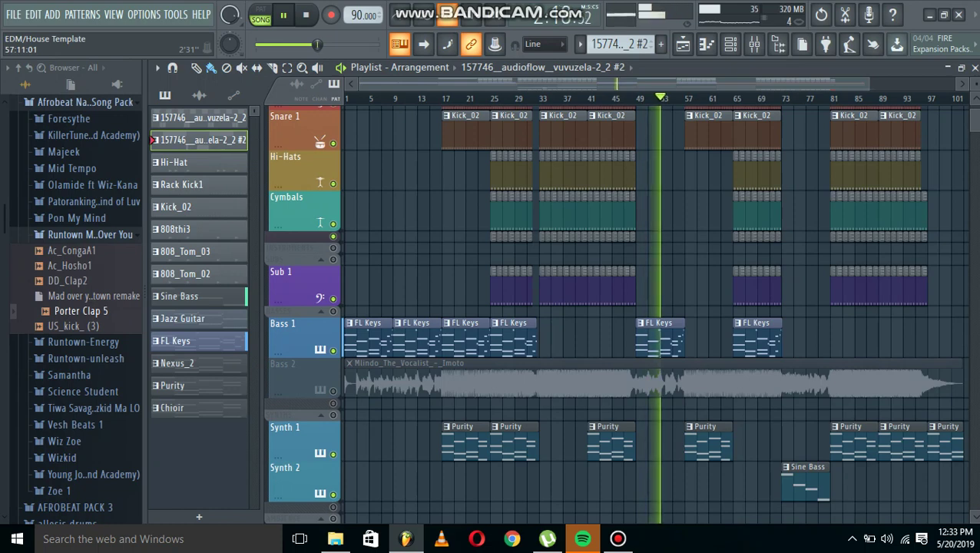
- Look over the lower playlist tracks, play the arrangement from about bar 77 and stop playback
{"action": "scroll", "coordinate": [689, 132], "scroll_direction": "down", "scroll_amount": 1}
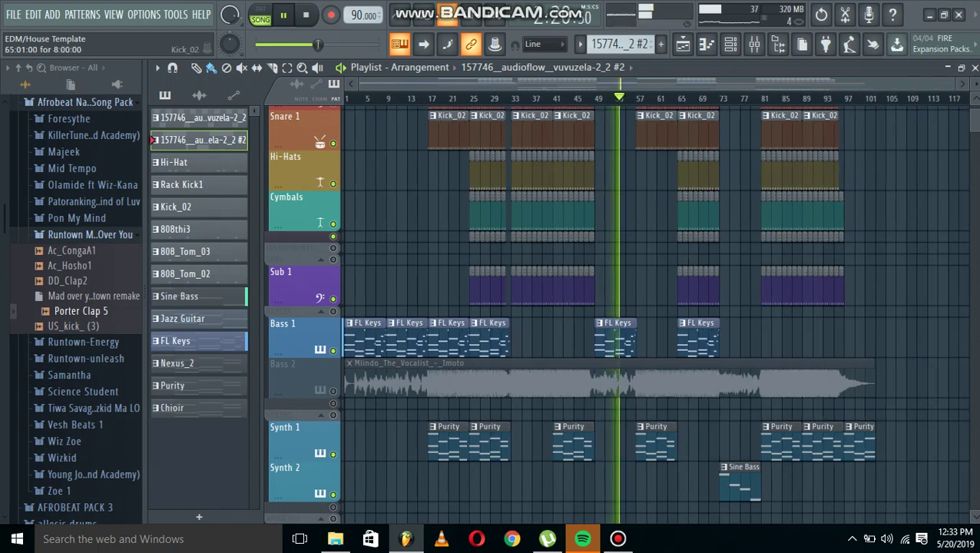
{"action": "scroll", "coordinate": [614, 199], "scroll_direction": "down", "scroll_amount": 4}
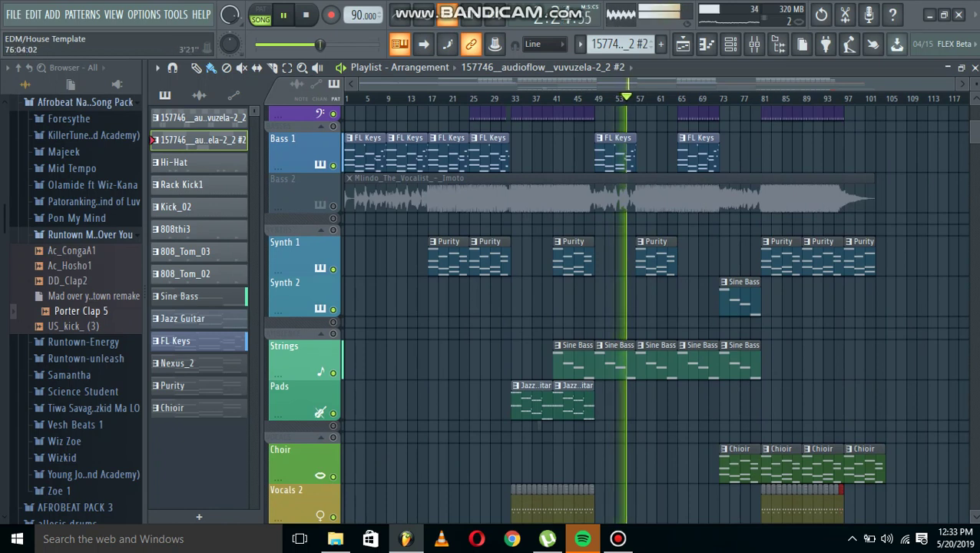
{"action": "left_click", "coordinate": [745, 99]}
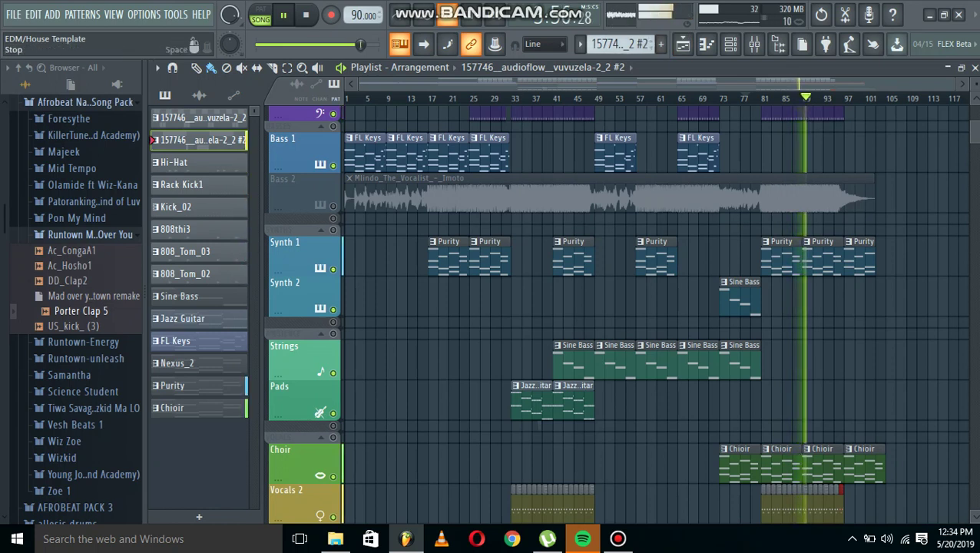
{"action": "left_click", "coordinate": [305, 14]}
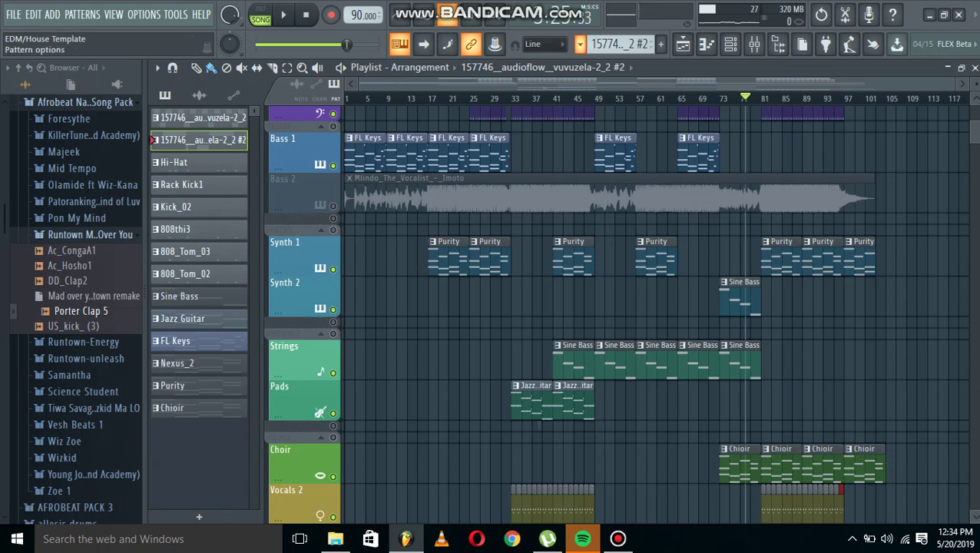
- Select the Rack Kick1 pattern, show the channel rack and play it in pattern mode
{"action": "left_click", "coordinate": [580, 44]}
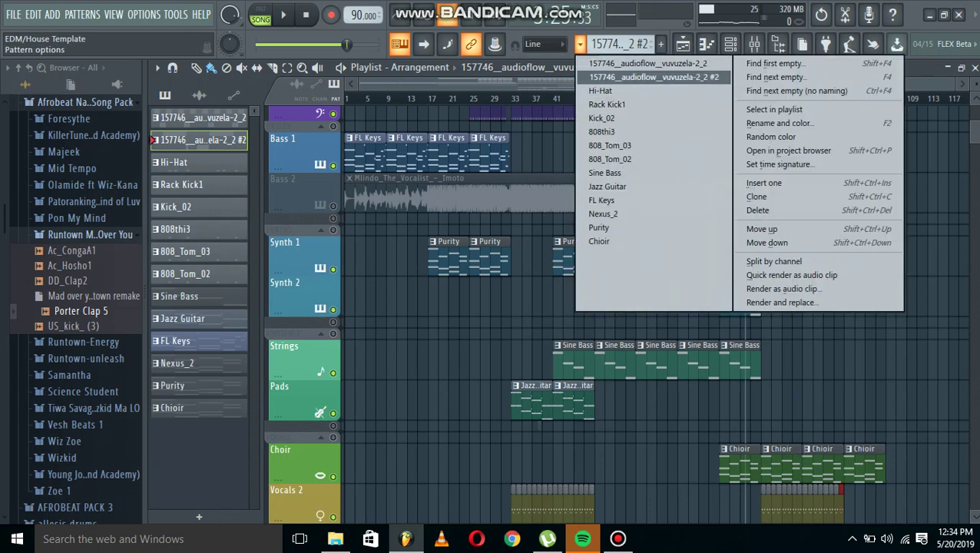
{"action": "left_click", "coordinate": [607, 104]}
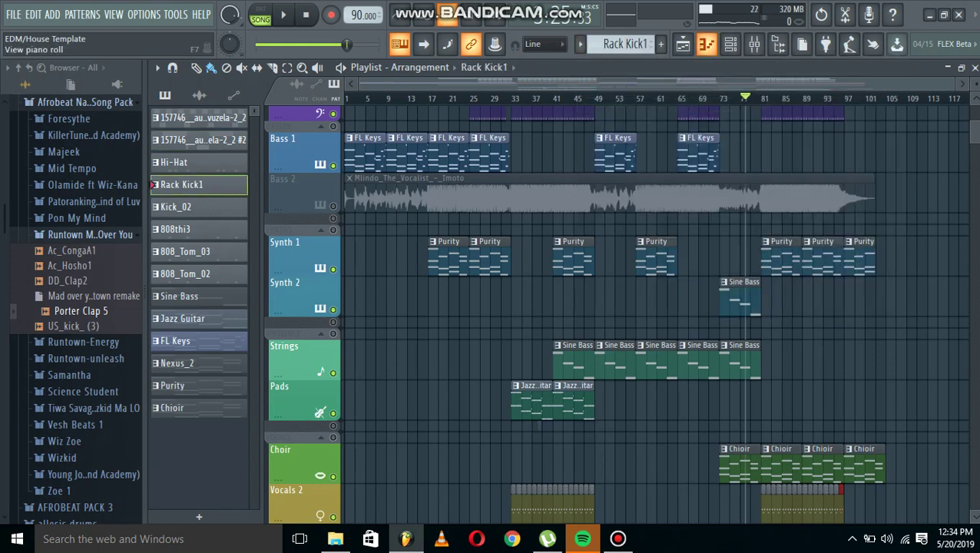
{"action": "left_click", "coordinate": [400, 44]}
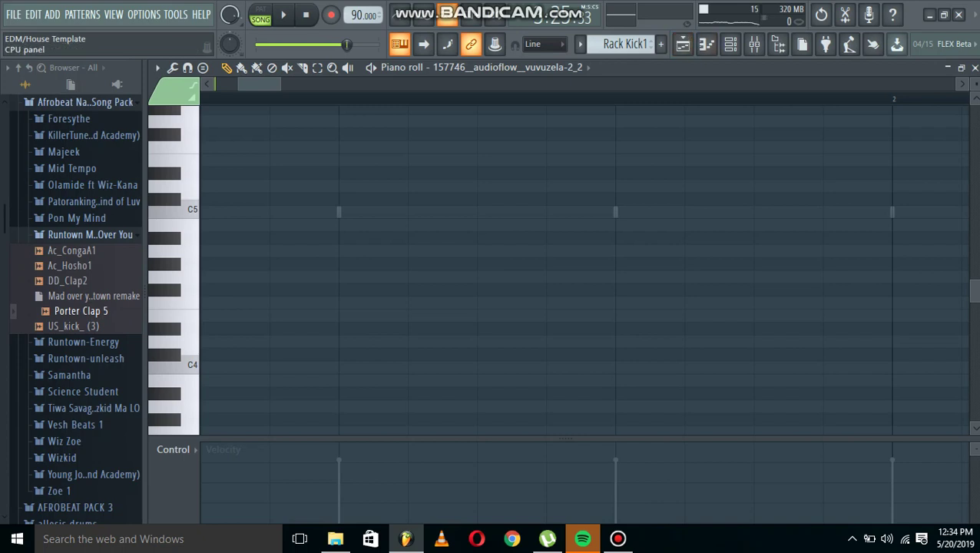
{"action": "left_click", "coordinate": [731, 44]}
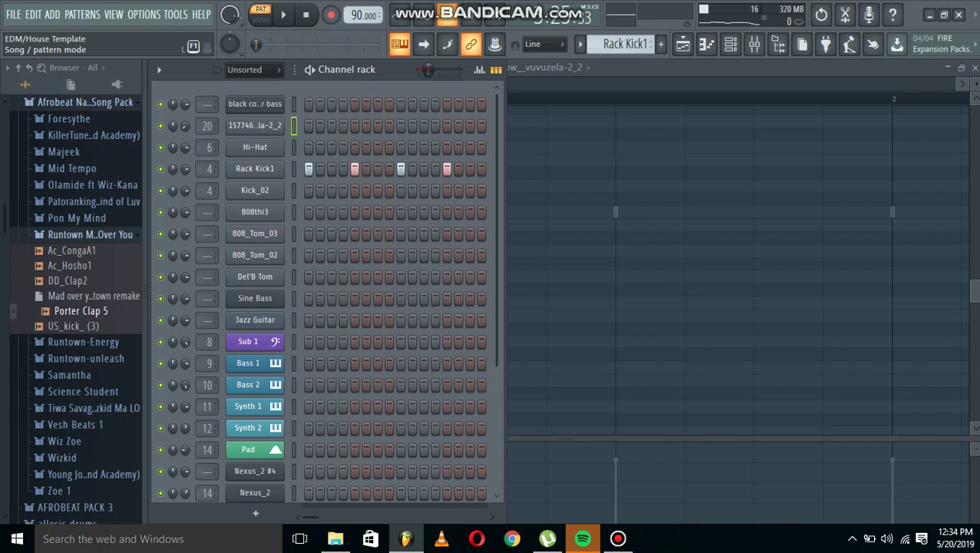
{"action": "key", "text": "space"}
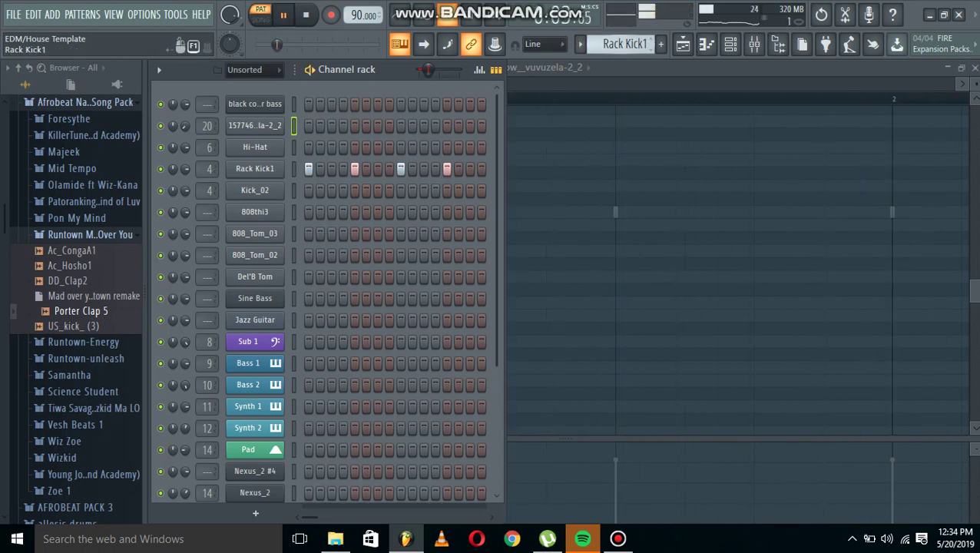
- Audition the Kick_02 pattern and the 808thi3 pattern in the channel rack
{"action": "left_click", "coordinate": [580, 44]}
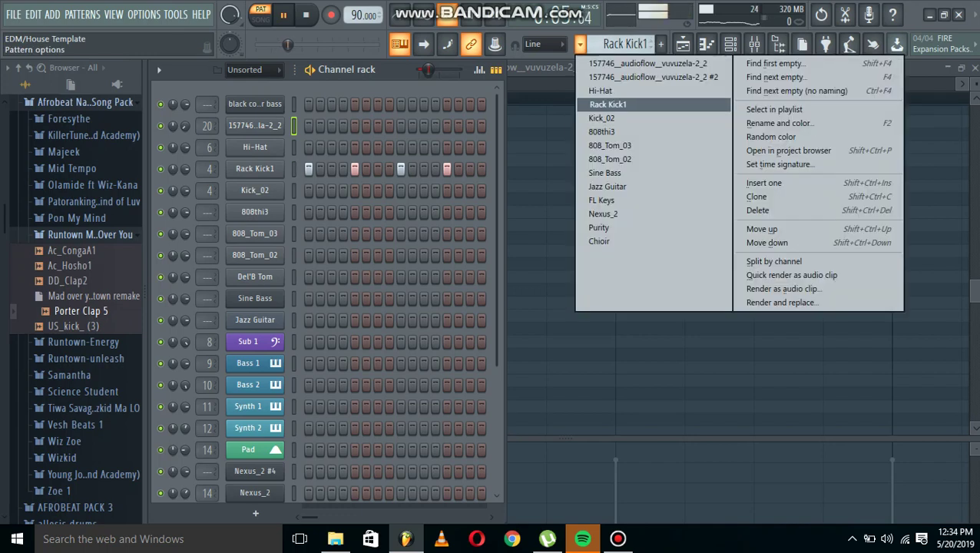
{"action": "left_click", "coordinate": [603, 117]}
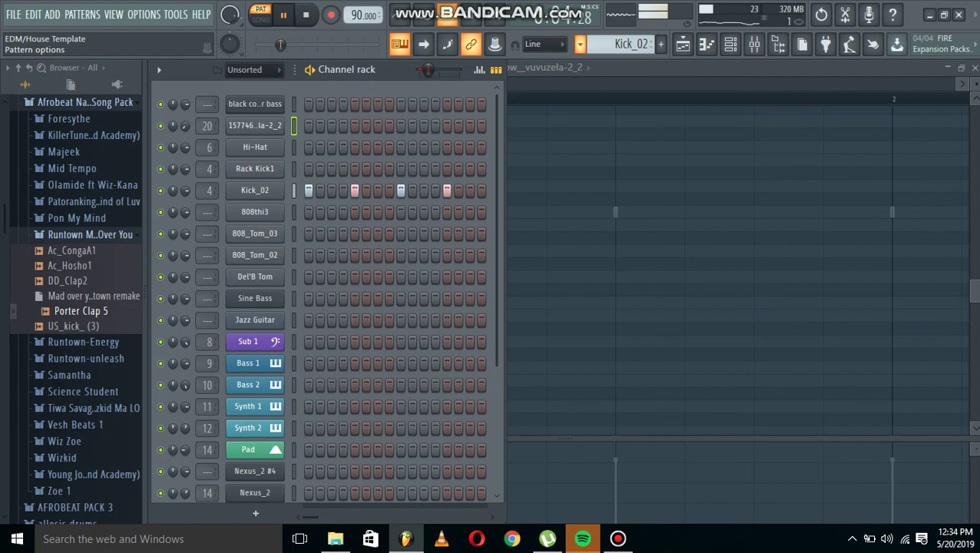
{"action": "left_click", "coordinate": [580, 44]}
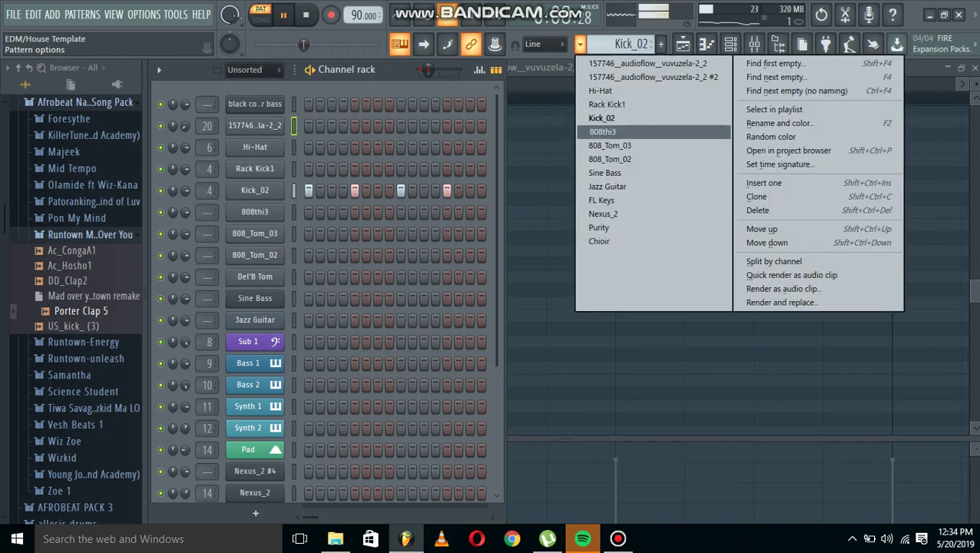
{"action": "left_click", "coordinate": [602, 131]}
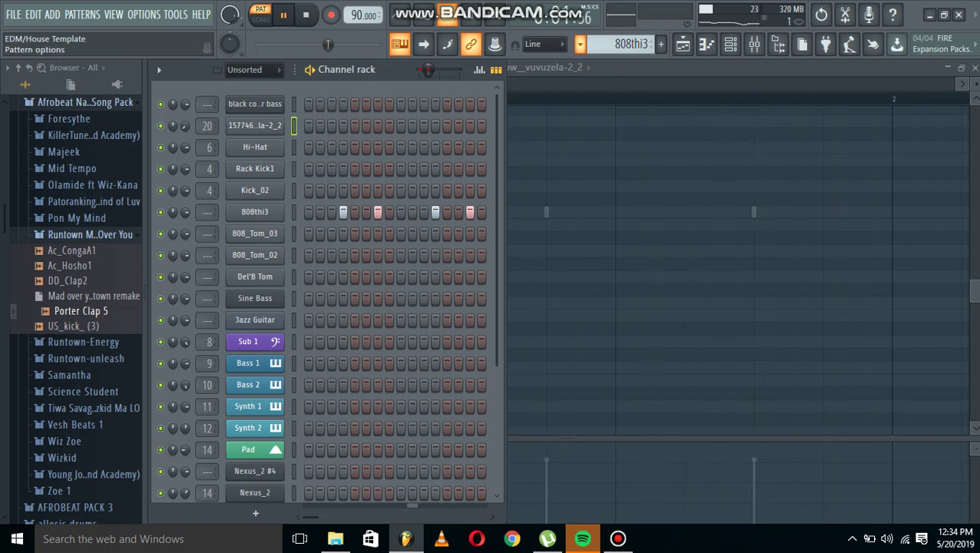
{"action": "left_click", "coordinate": [581, 45]}
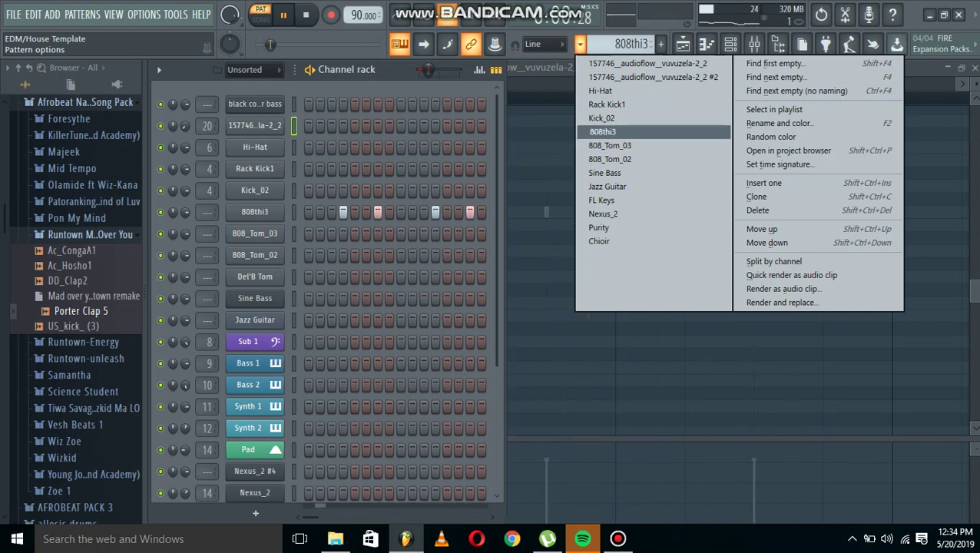
{"action": "left_click", "coordinate": [603, 132]}
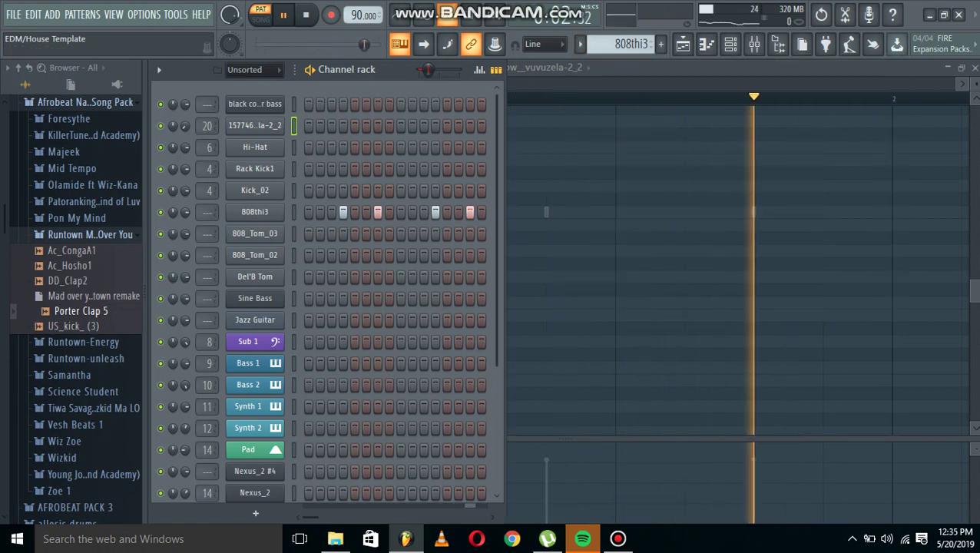
- Audition the 808_Tom_03 pattern and the 808_Tom_02 pattern in the channel rack
{"action": "left_click", "coordinate": [580, 44]}
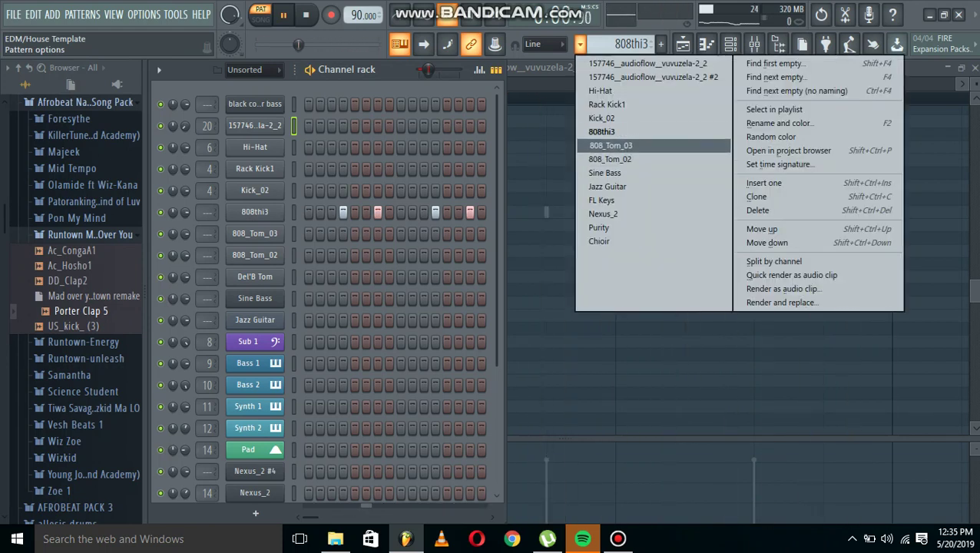
{"action": "left_click", "coordinate": [610, 145]}
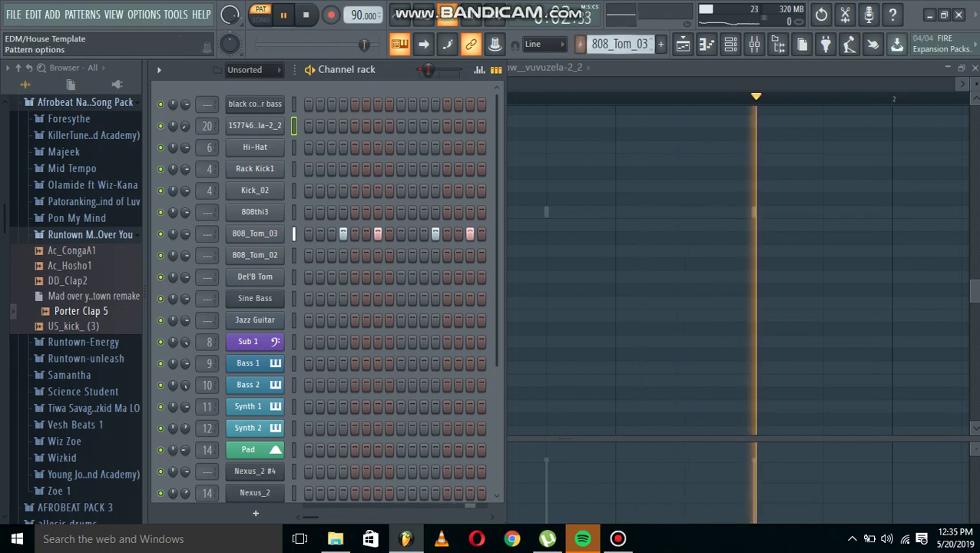
{"action": "left_click", "coordinate": [580, 43]}
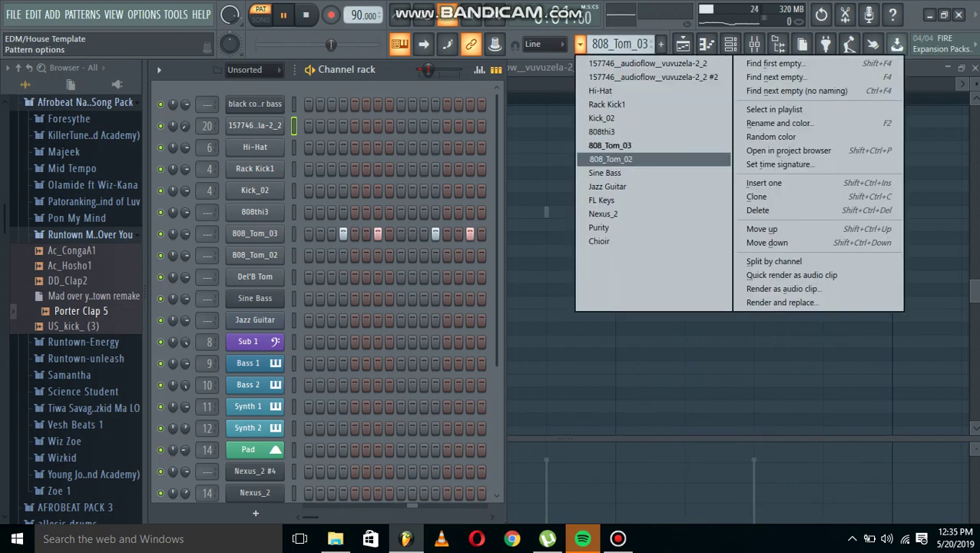
{"action": "left_click", "coordinate": [610, 159]}
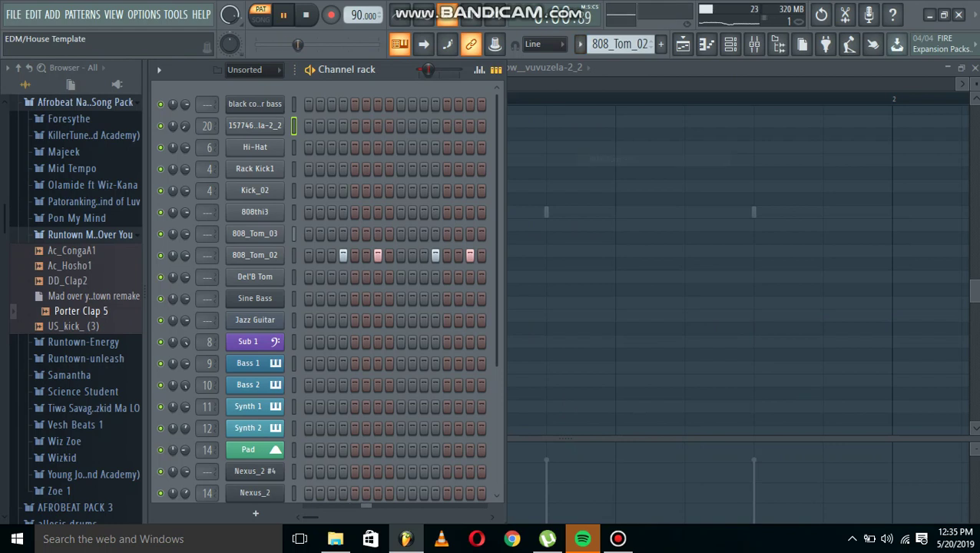
- Switch playback to the Jazz Guitar pattern to hear its bass line
{"action": "left_click", "coordinate": [580, 44]}
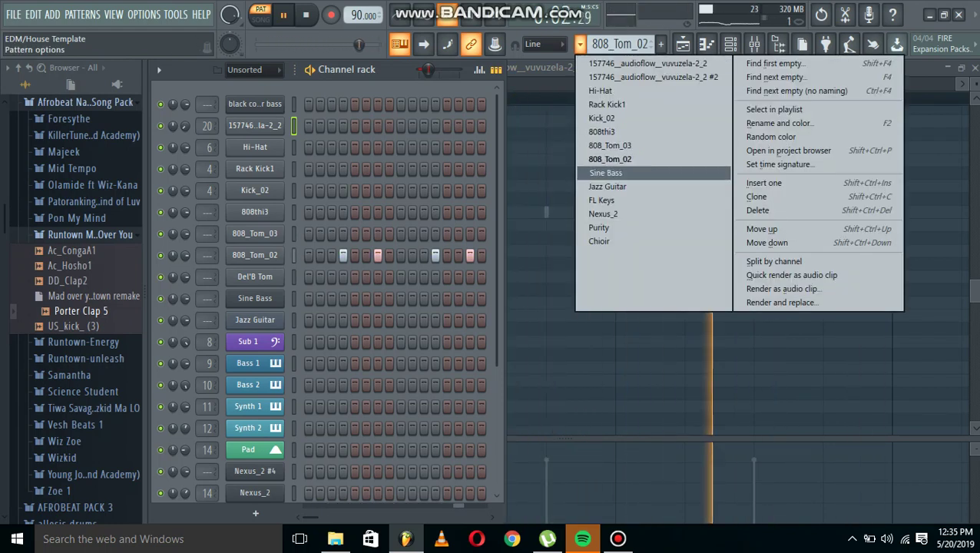
{"action": "left_click", "coordinate": [609, 186]}
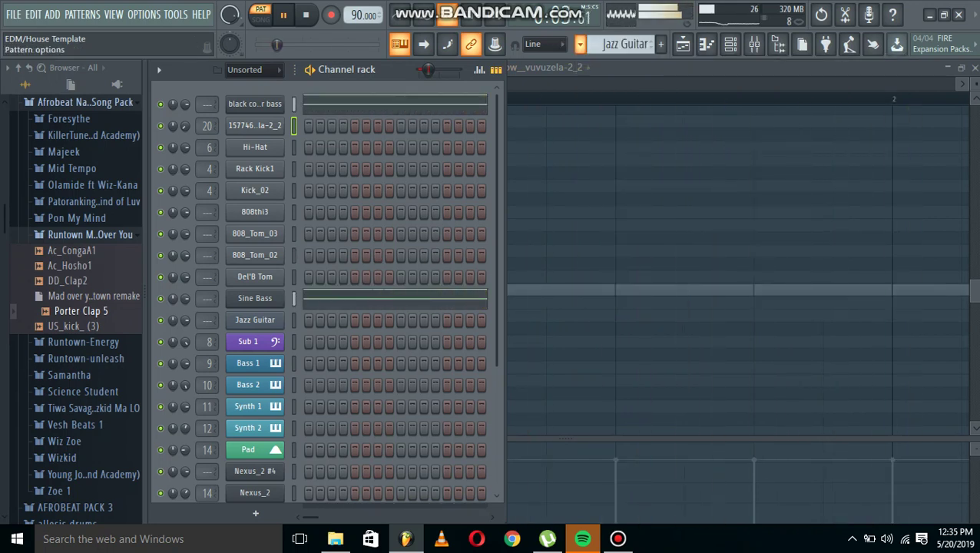
{"action": "left_click", "coordinate": [580, 44]}
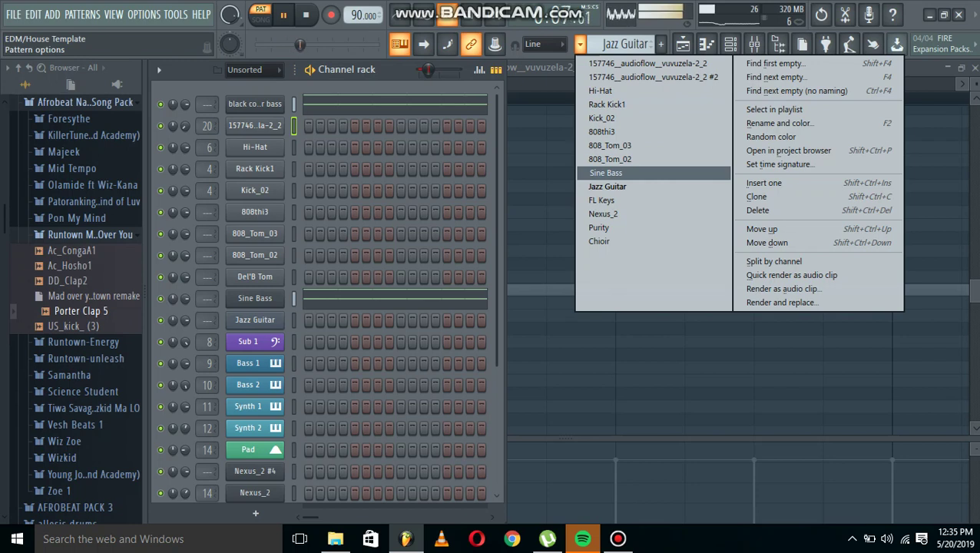
- Open the black coffee's guitar bass channel in the piano roll and examine its notes across the whole pattern
{"action": "right_click", "coordinate": [283, 100]}
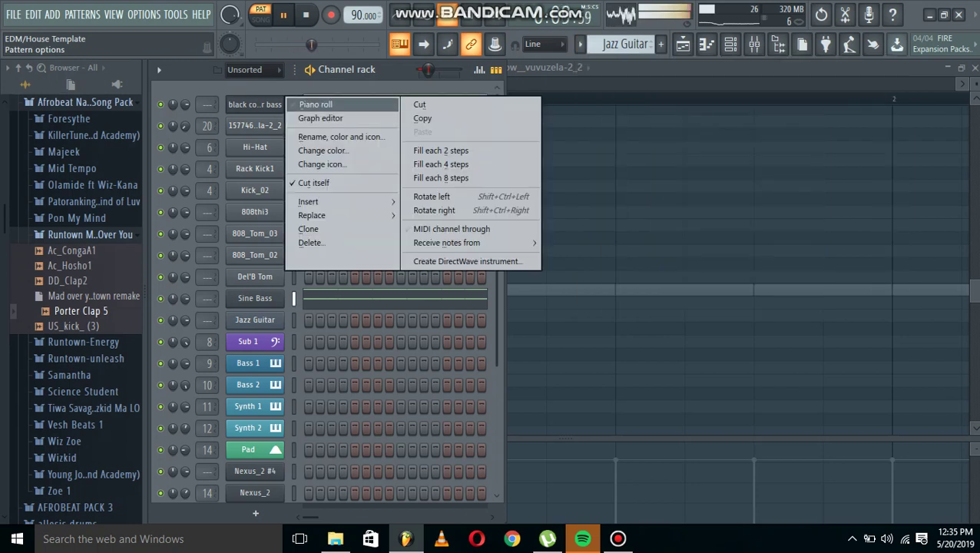
{"action": "left_click", "coordinate": [316, 103]}
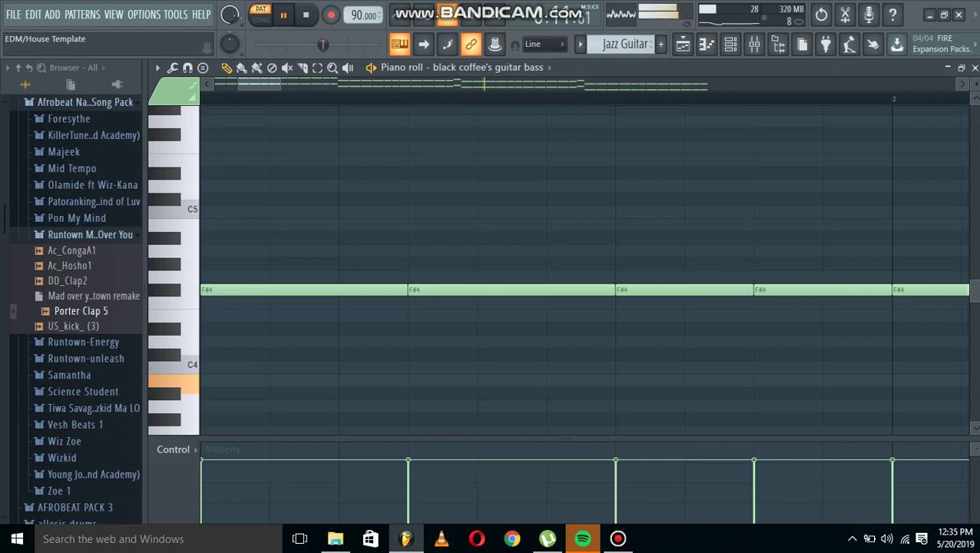
{"action": "left_click_drag", "start_coordinate": [279, 83], "coordinate": [761, 84]}
{"action": "scroll", "coordinate": [771, 378], "scroll_direction": "down", "scroll_amount": 3}
{"action": "scroll", "coordinate": [584, 269], "scroll_direction": "up", "scroll_amount": 3}
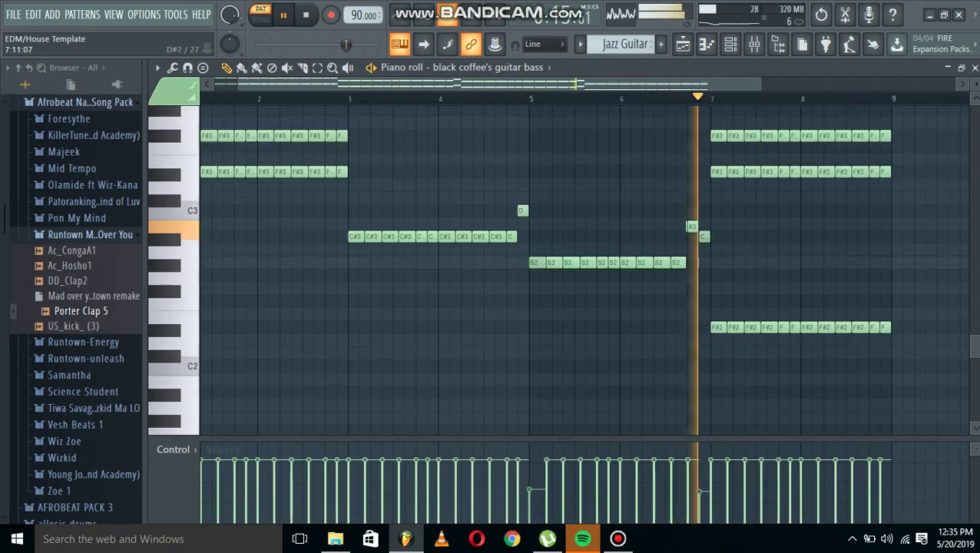
{"action": "scroll", "coordinate": [561, 269], "scroll_direction": "down", "scroll_amount": 2}
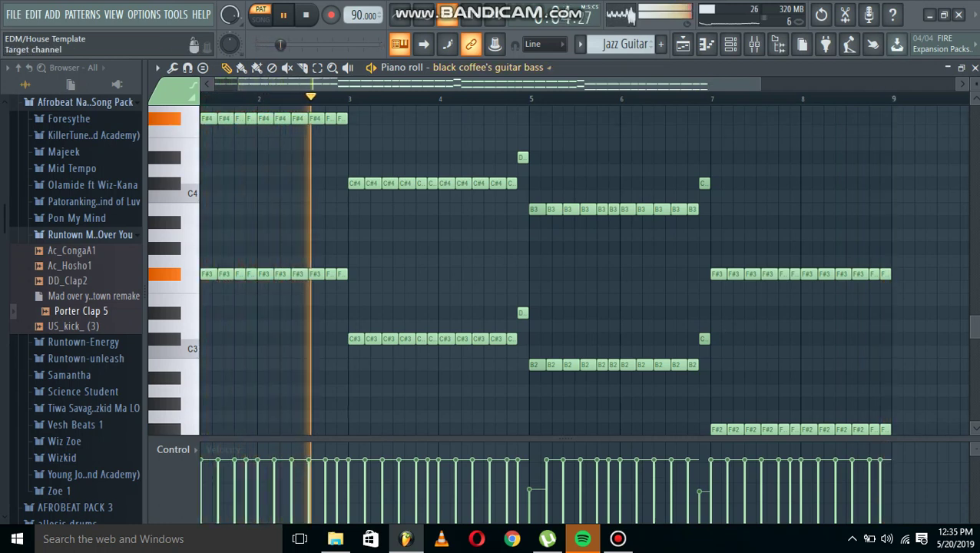
- Switch the piano roll to the Nexus_2 #4 channel and bring the channel rack back up
{"action": "left_click", "coordinate": [492, 67]}
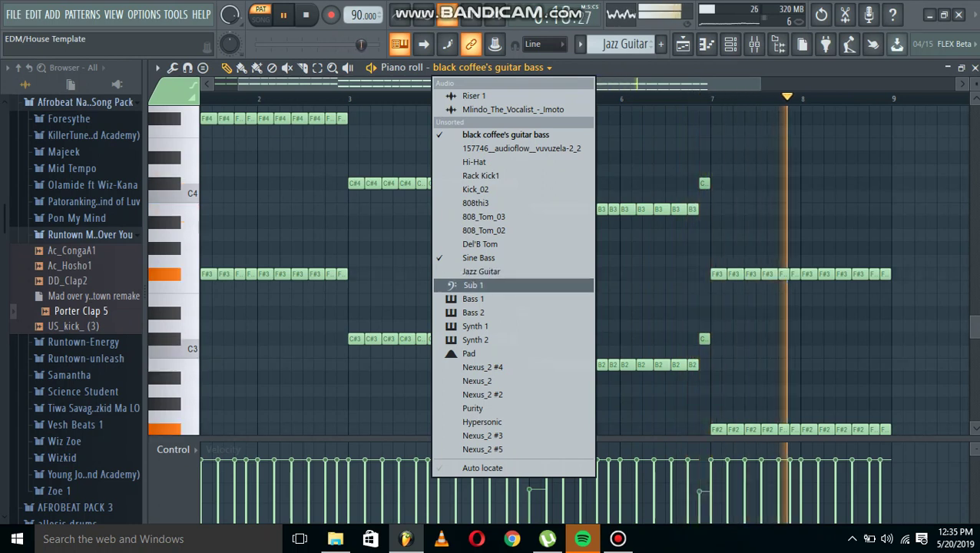
{"action": "left_click", "coordinate": [482, 367]}
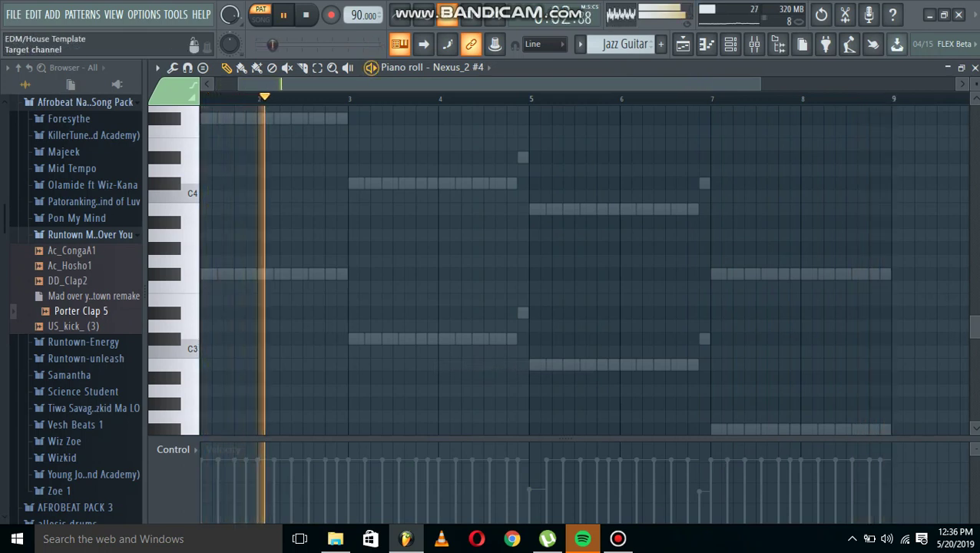
{"action": "left_click", "coordinate": [730, 44]}
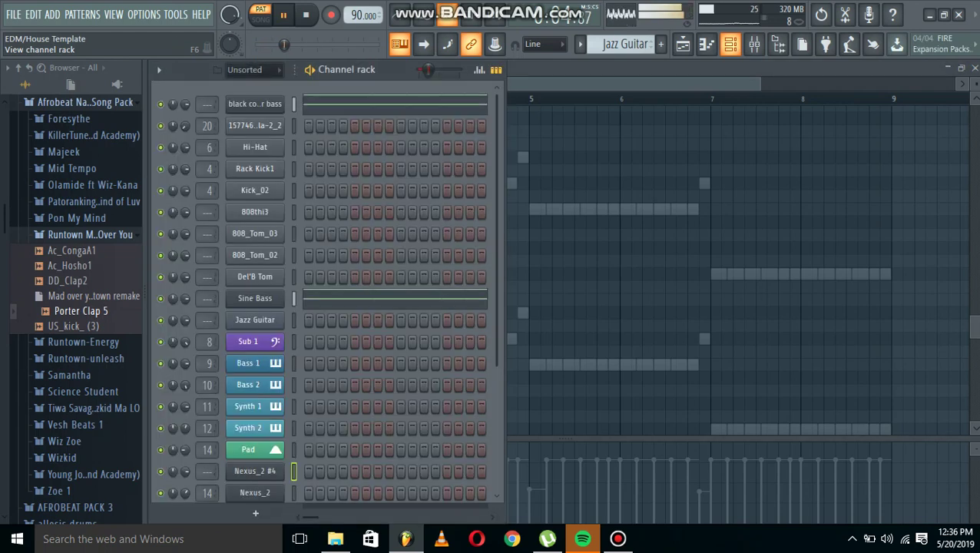
- Select the FL Keys pattern and open the Nexus_2 #4 channel's piano roll to examine its chord notes
{"action": "left_click", "coordinate": [580, 43]}
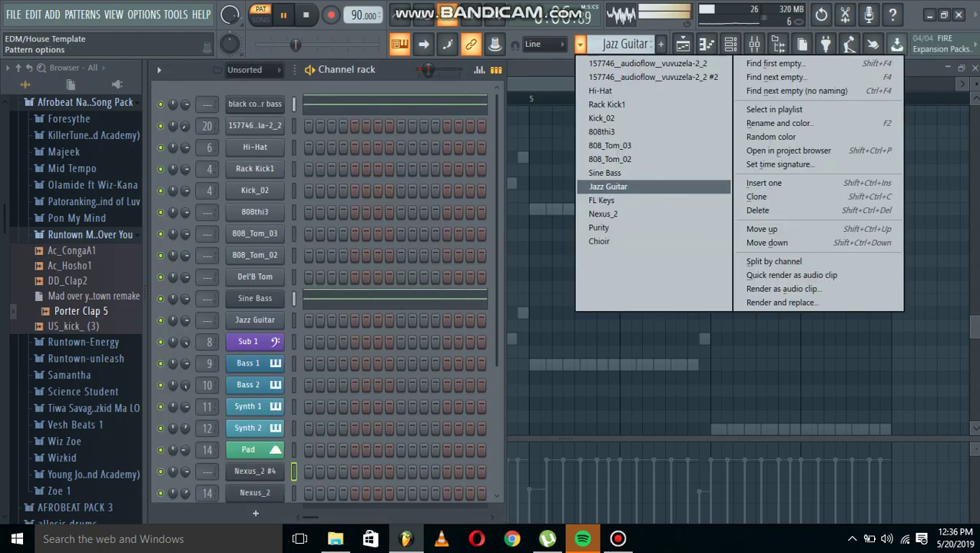
{"action": "left_click", "coordinate": [602, 200]}
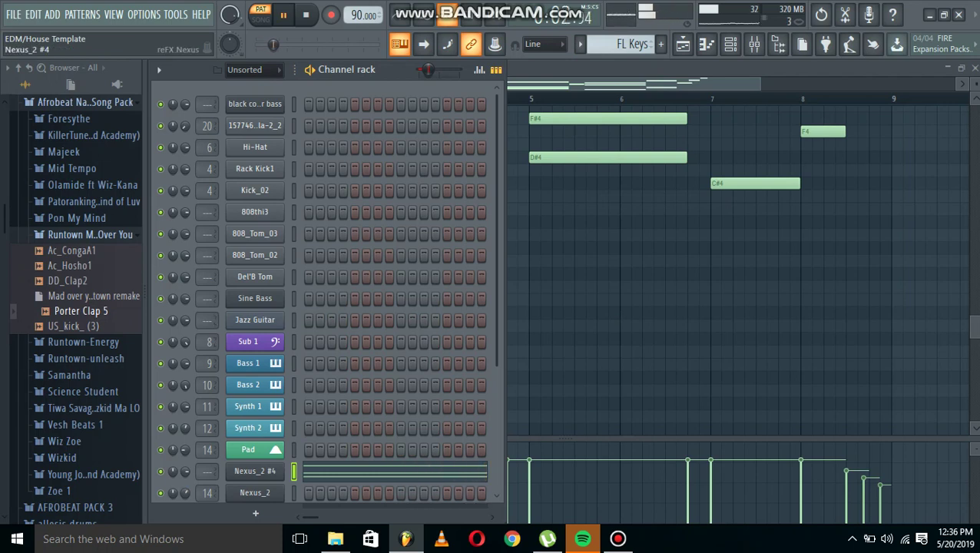
{"action": "right_click", "coordinate": [255, 472]}
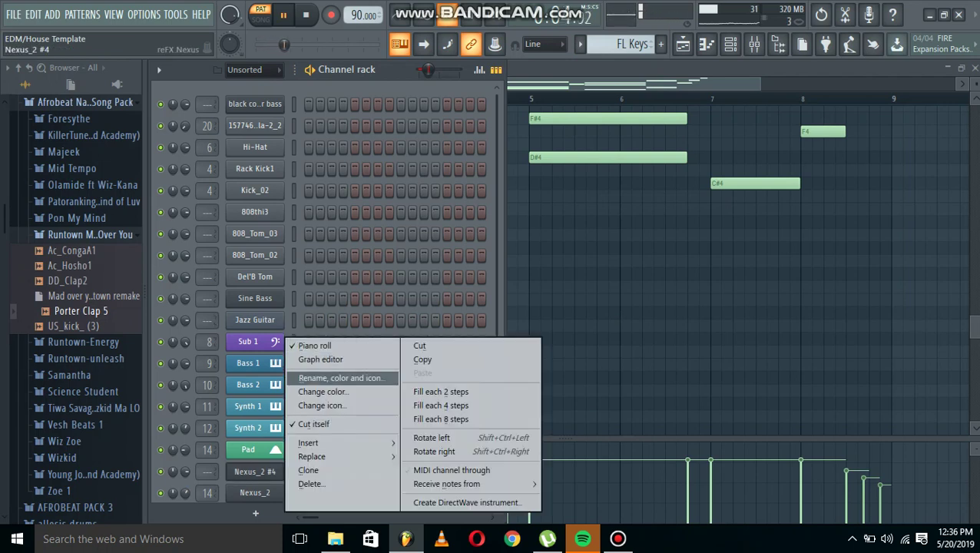
{"action": "left_click", "coordinate": [316, 346]}
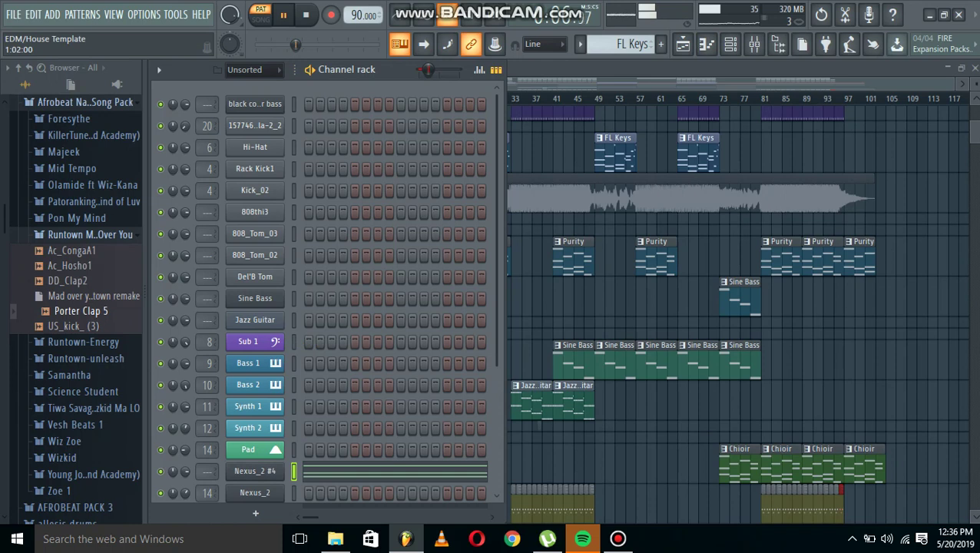
{"action": "right_click", "coordinate": [255, 470]}
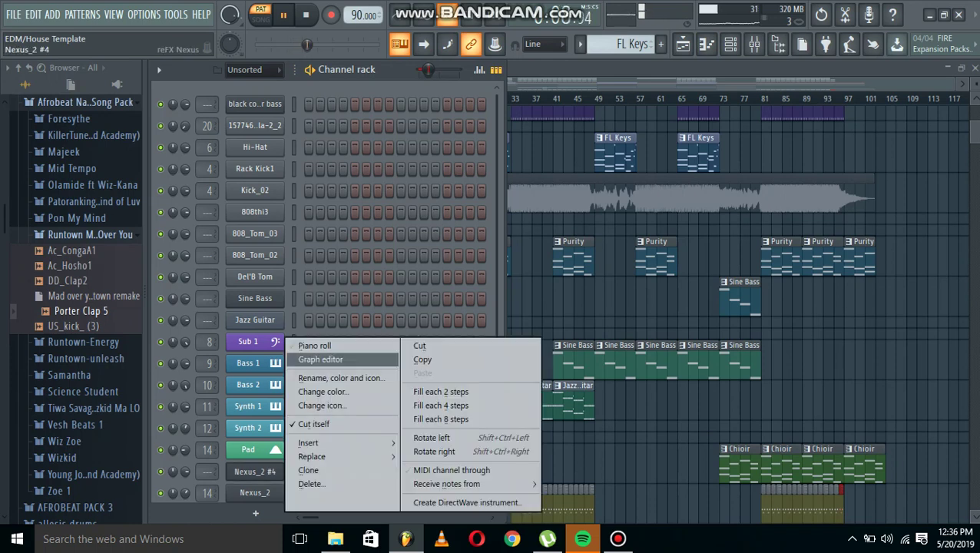
{"action": "left_click", "coordinate": [317, 345]}
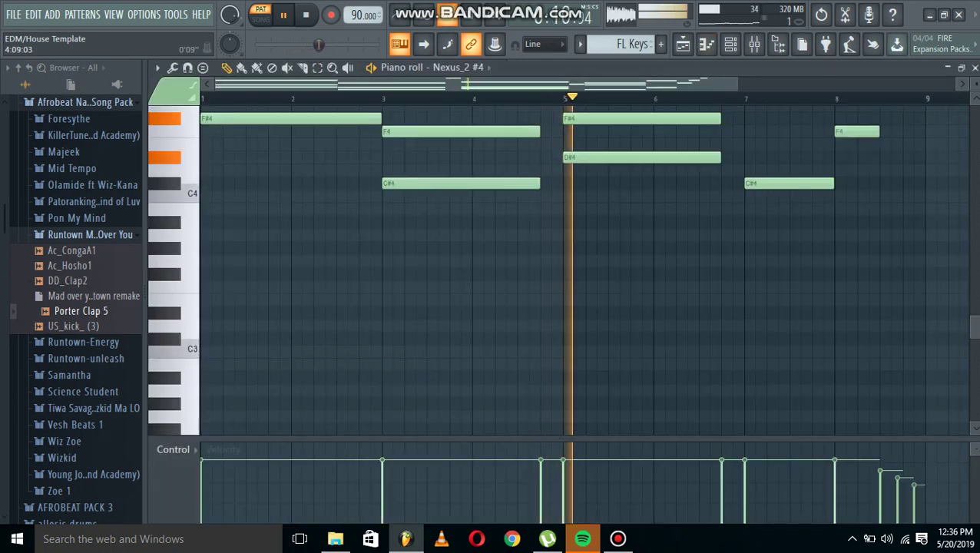
- Examine the full range of the Nexus_2 #4 chord notes in the FL Keys pattern while it plays
{"action": "scroll", "coordinate": [565, 207], "scroll_direction": "up", "scroll_amount": 6}
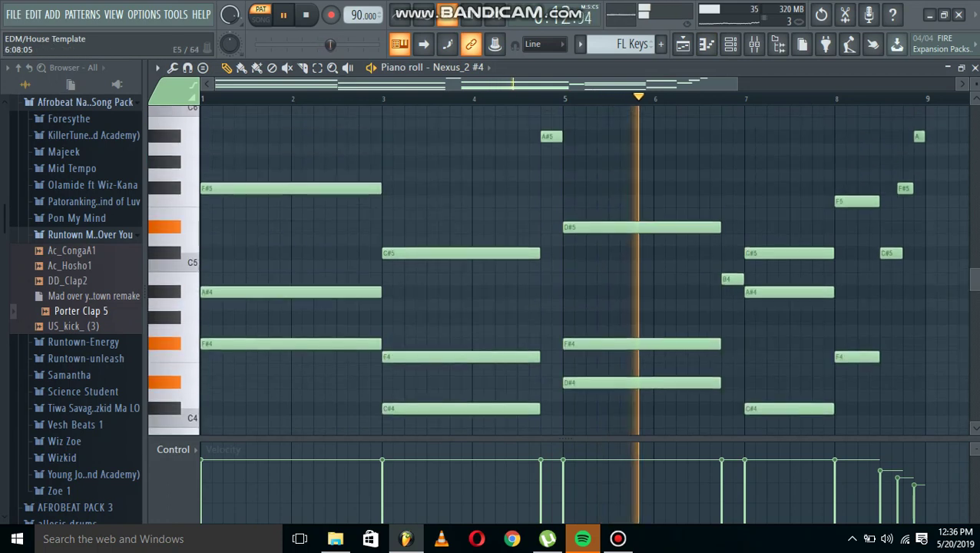
{"action": "scroll", "coordinate": [565, 207], "scroll_direction": "down", "scroll_amount": 7}
{"action": "scroll", "coordinate": [565, 269], "scroll_direction": "up", "scroll_amount": 5}
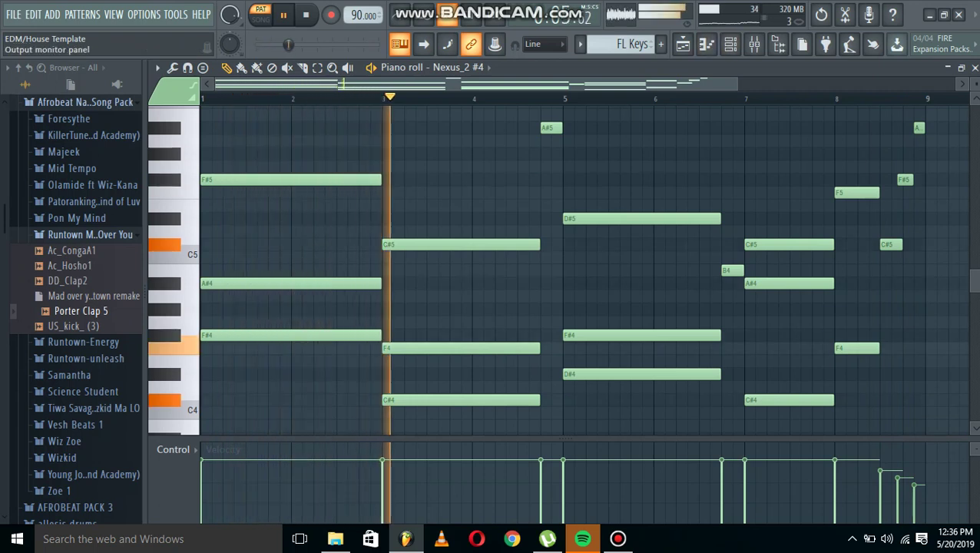
- Switch playback to the Nexus_2 pattern and open the Nexus_2 channel's notes in the piano roll
{"action": "left_click", "coordinate": [580, 44]}
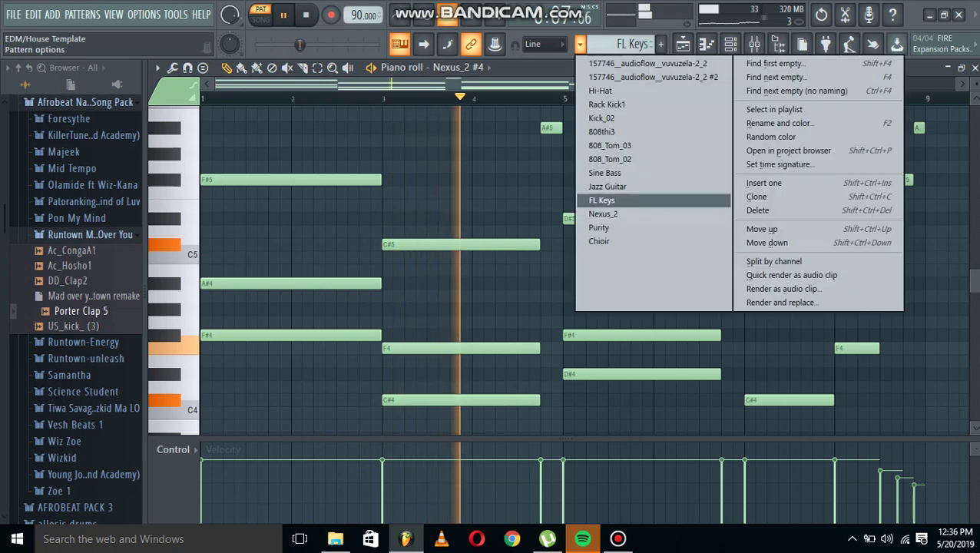
{"action": "left_click", "coordinate": [615, 213]}
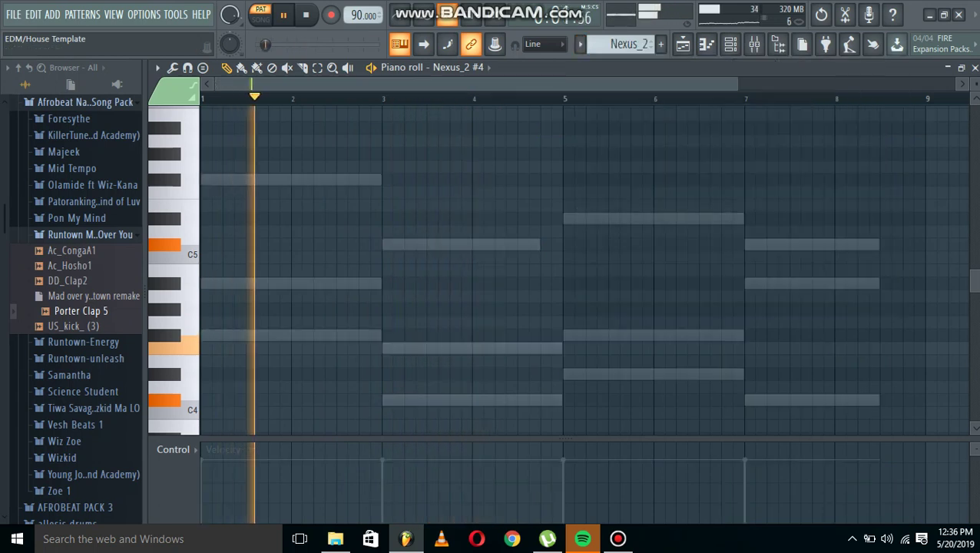
{"action": "key", "text": "F6"}
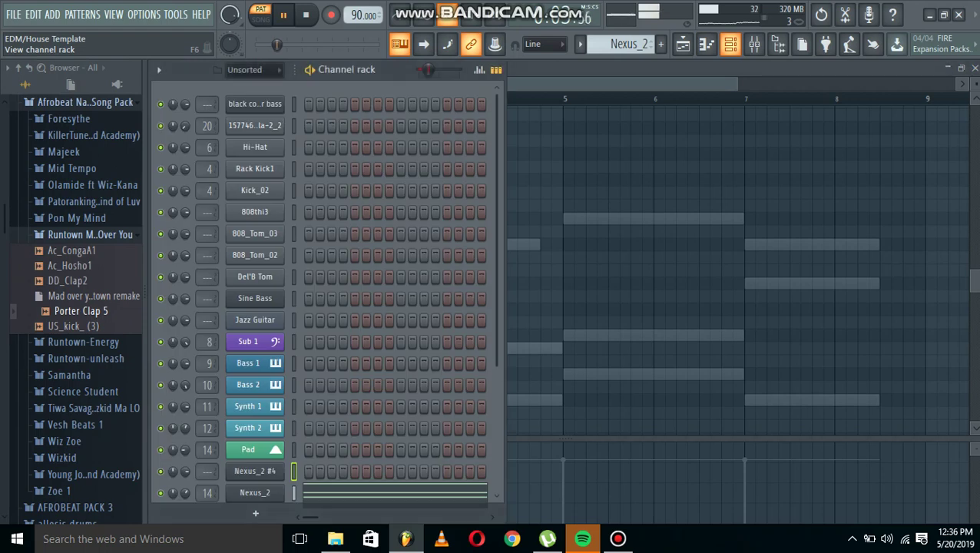
{"action": "scroll", "coordinate": [323, 292], "scroll_direction": "down", "scroll_amount": 3}
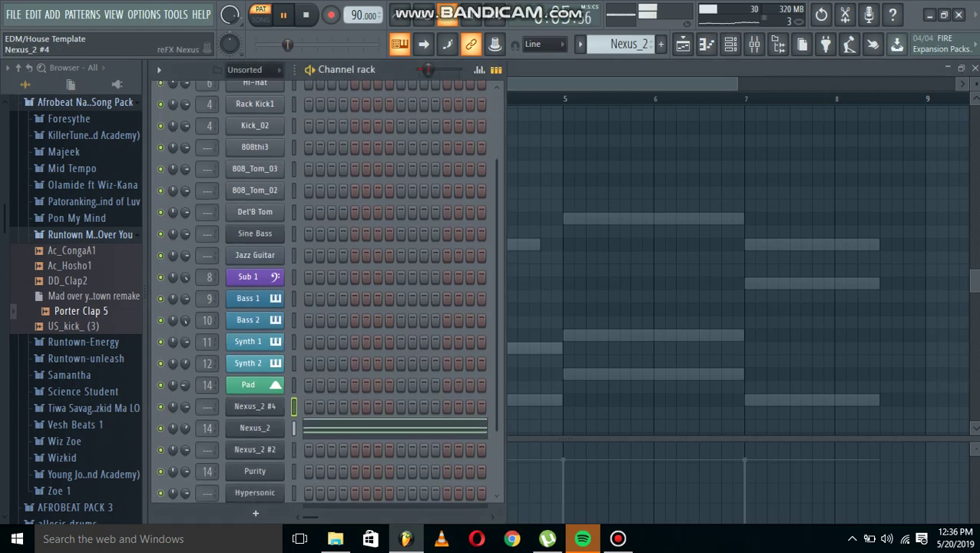
{"action": "right_click", "coordinate": [255, 429]}
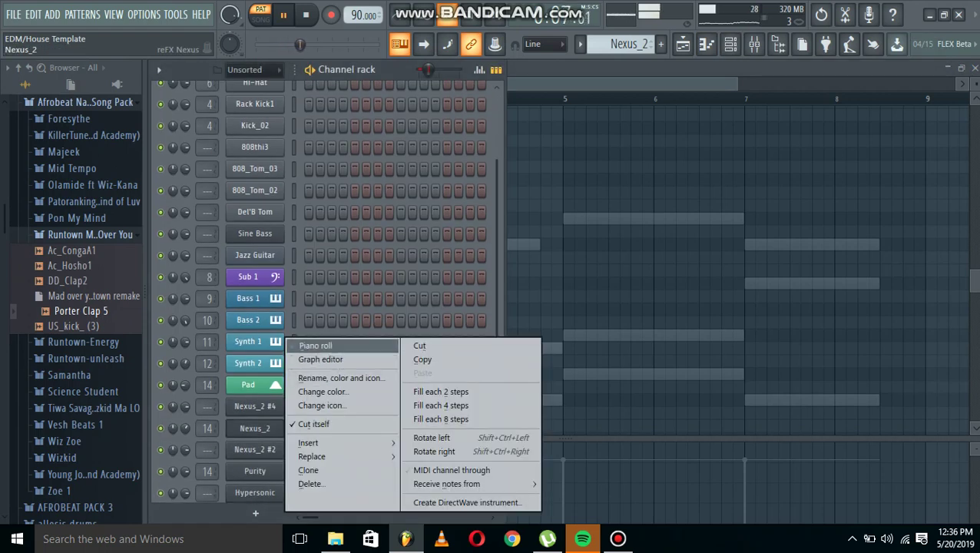
{"action": "left_click", "coordinate": [315, 346]}
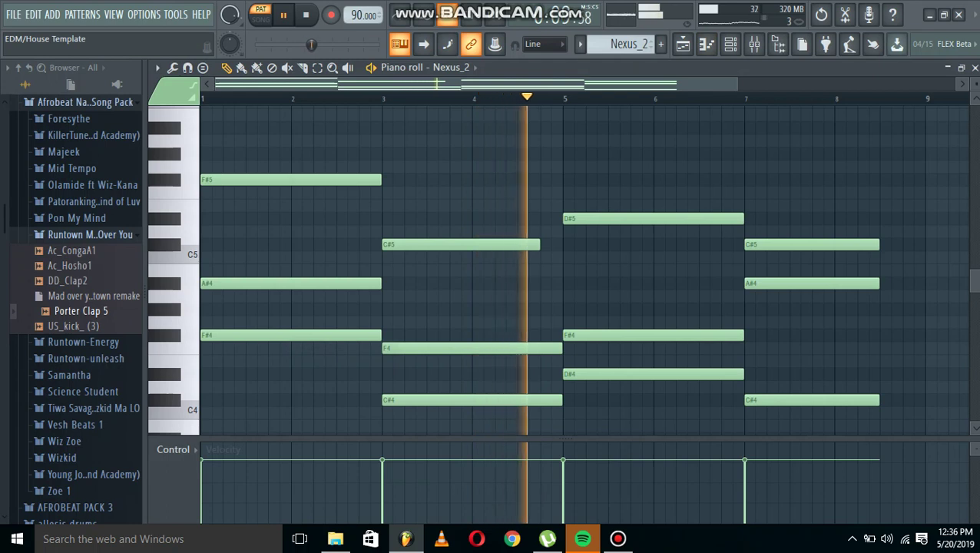
- Lengthen the last C#5 note of the Nexus_2 pattern so it ends at bar 9
{"action": "left_click", "coordinate": [305, 349]}
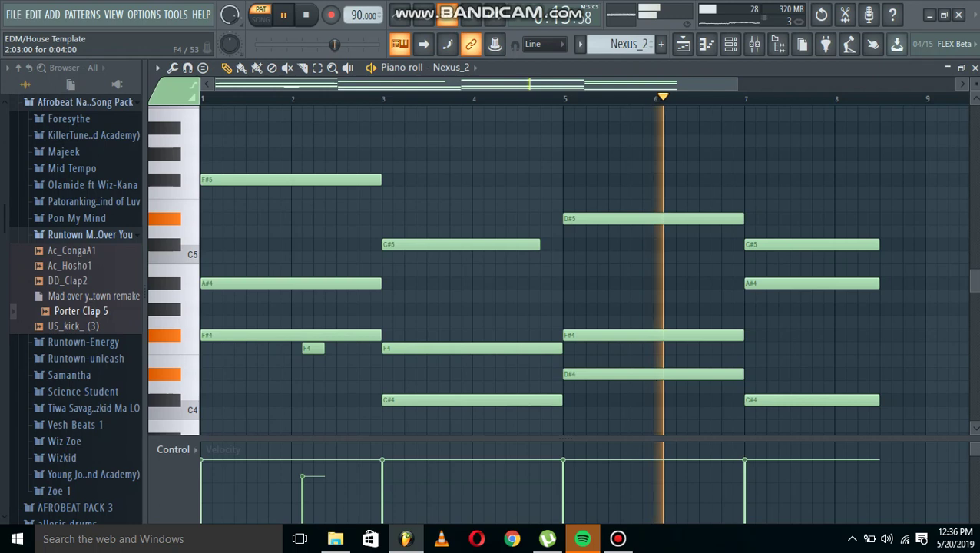
{"action": "right_click", "coordinate": [313, 348]}
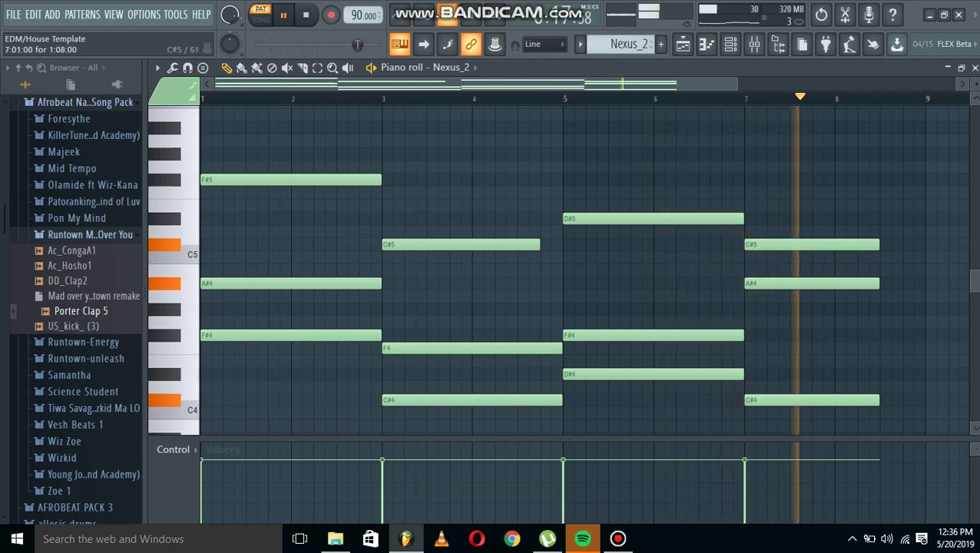
{"action": "left_click_drag", "start_coordinate": [877, 244], "coordinate": [924, 244]}
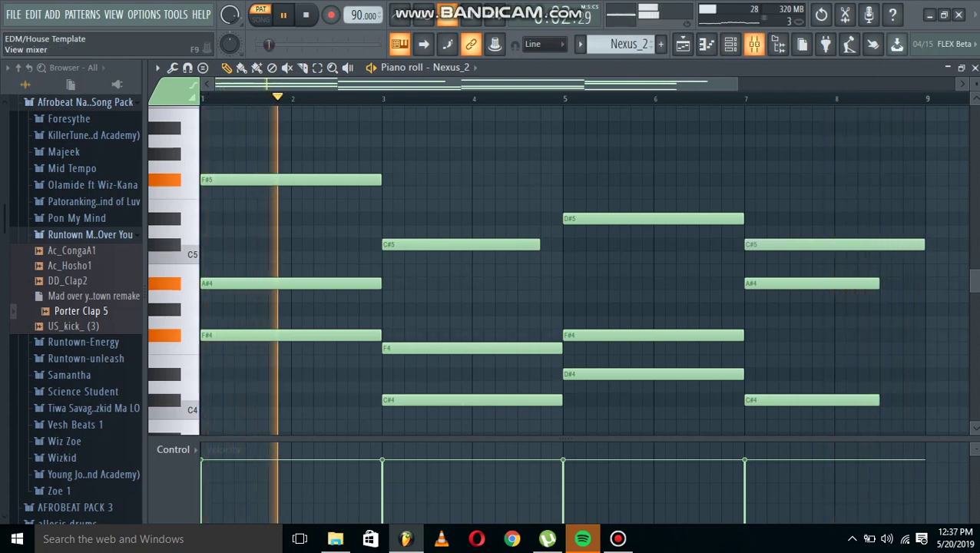
- Switch playback to the Purity pattern with the channel rack on display
{"action": "left_click", "coordinate": [731, 43]}
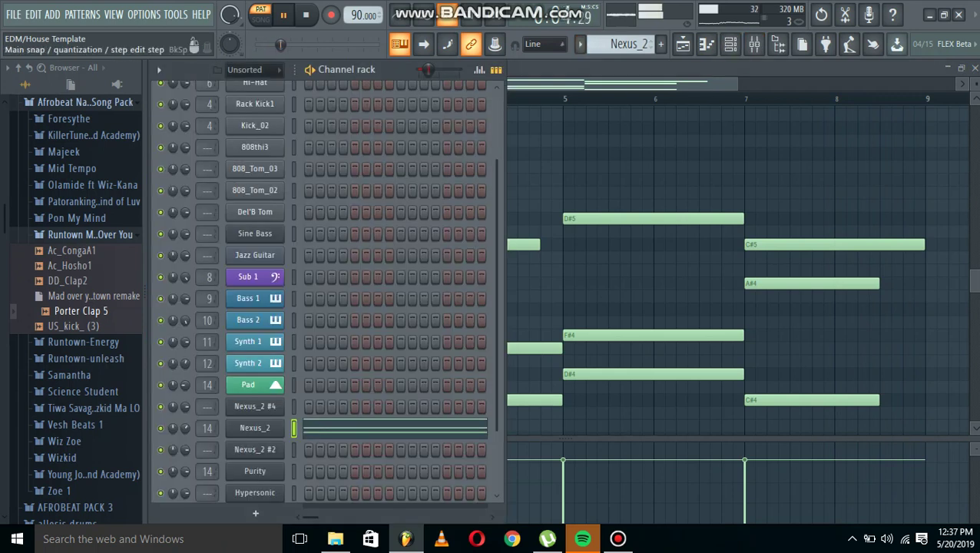
{"action": "left_click", "coordinate": [580, 44]}
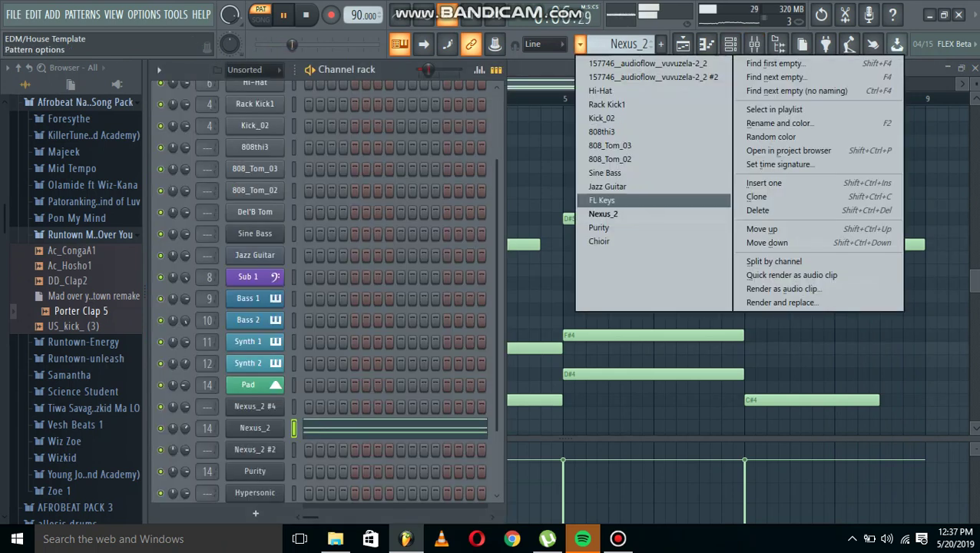
{"action": "left_click", "coordinate": [603, 227]}
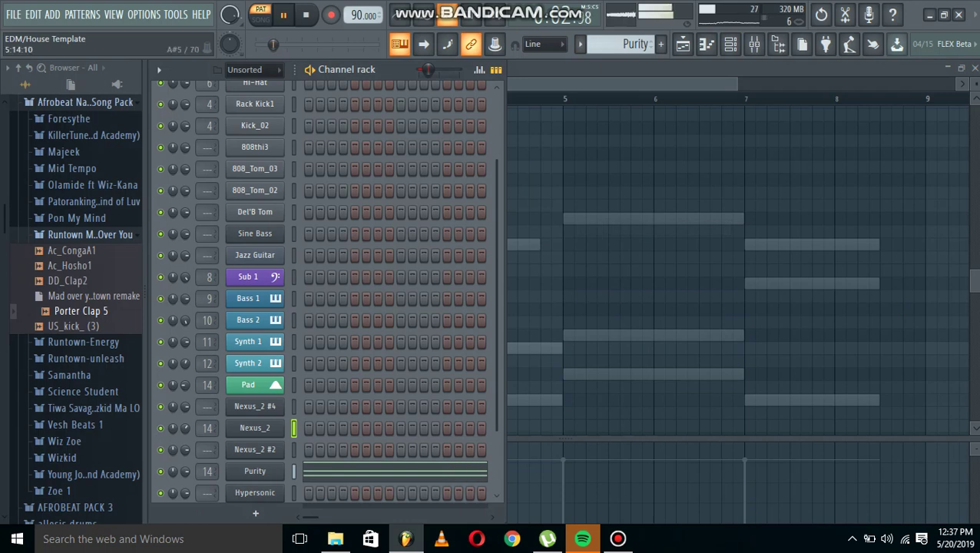
{"action": "left_click", "coordinate": [731, 44]}
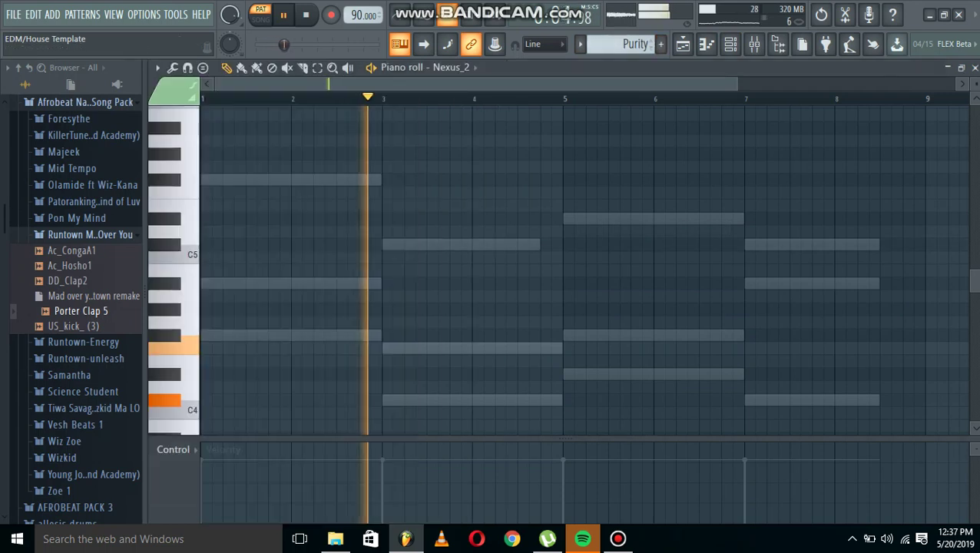
{"action": "left_click", "coordinate": [730, 44]}
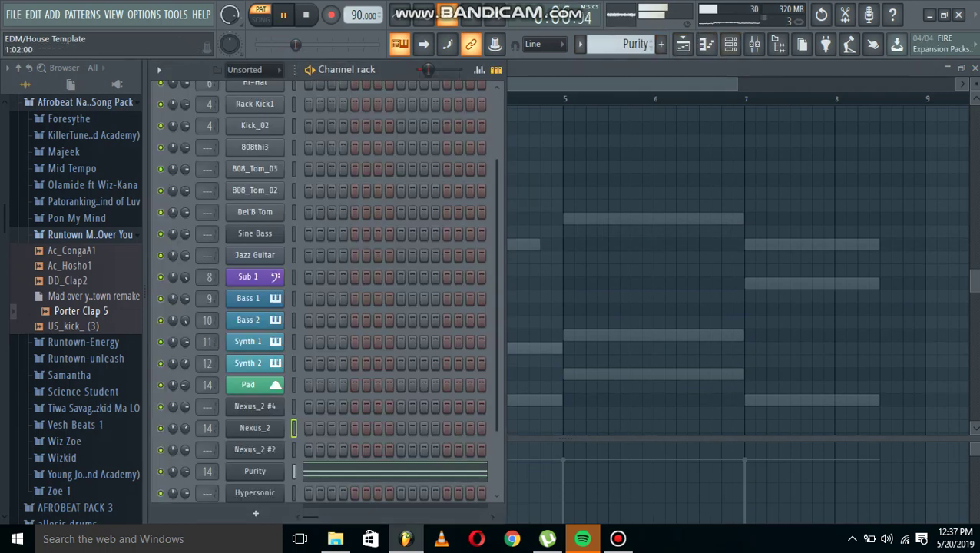
- Open the Purity channel's instrument to show its Pad preset, and shift its window slightly across the workspace
{"action": "scroll", "coordinate": [247, 320], "scroll_direction": "down", "scroll_amount": 2}
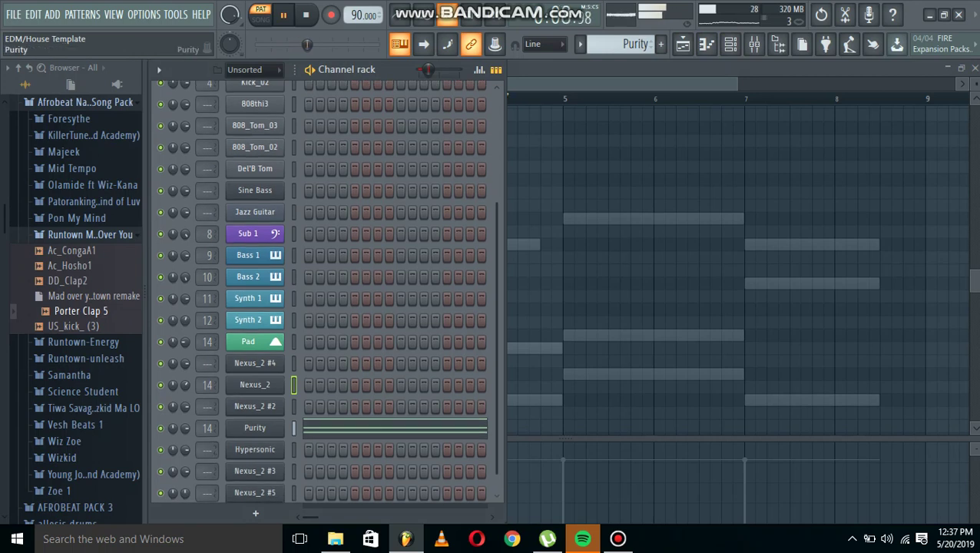
{"action": "left_click", "coordinate": [254, 428]}
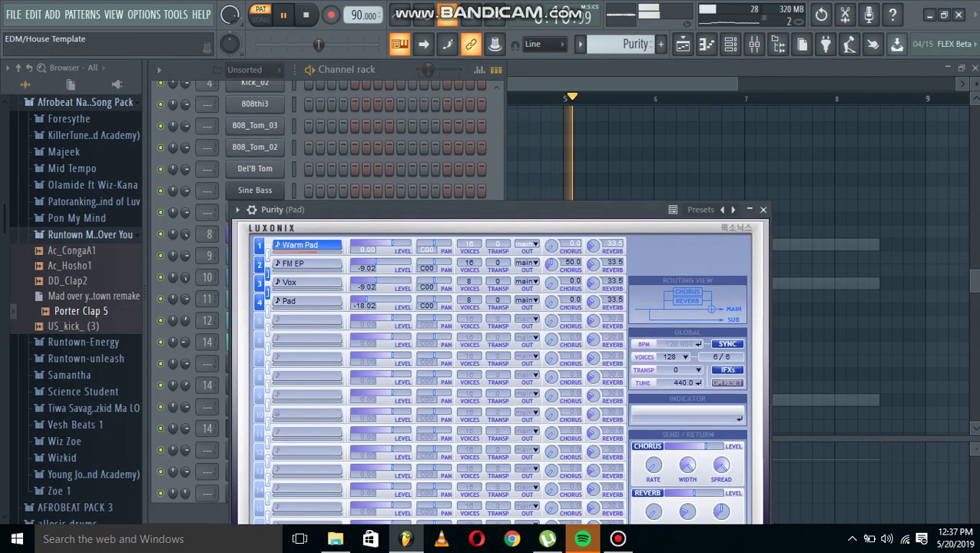
{"action": "left_click", "coordinate": [368, 70]}
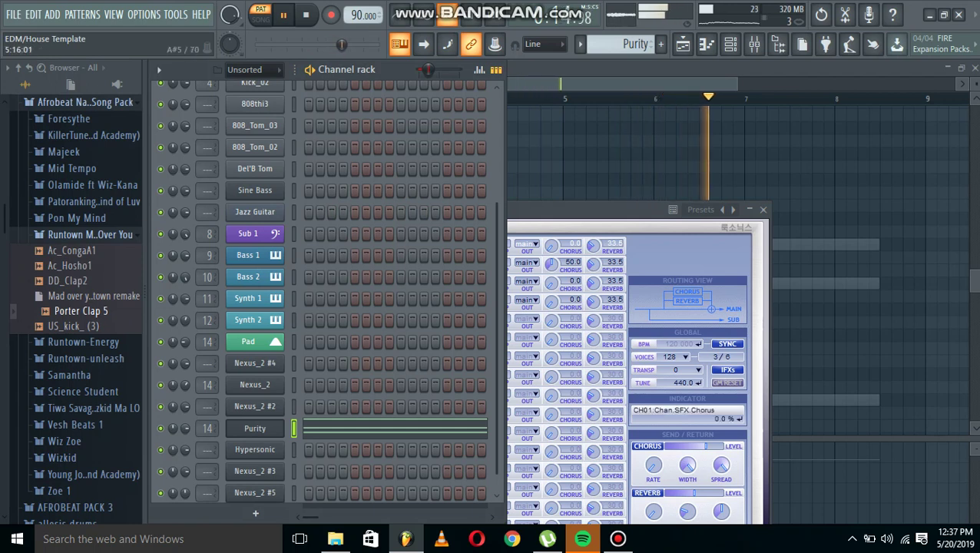
{"action": "left_click", "coordinate": [580, 44]}
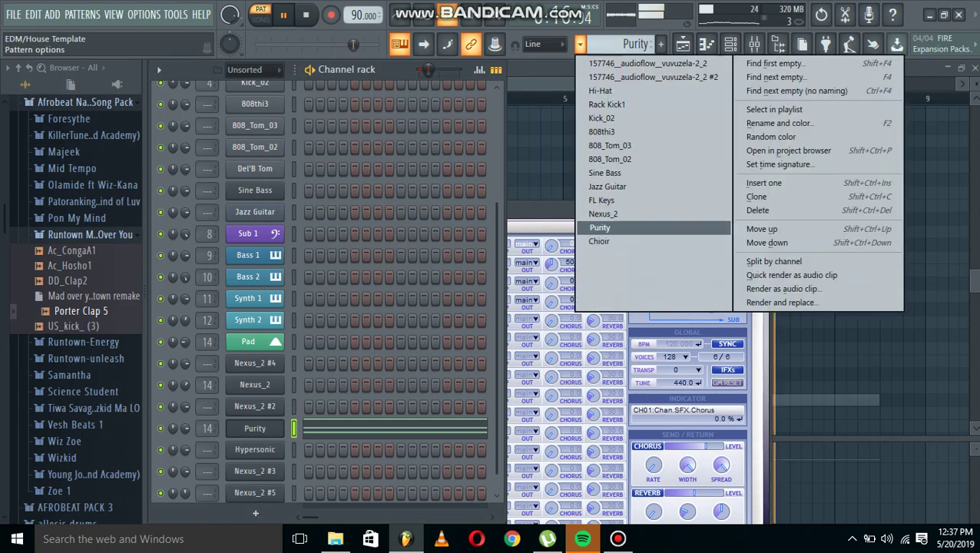
{"action": "left_click_drag", "start_coordinate": [541, 210], "coordinate": [576, 216]}
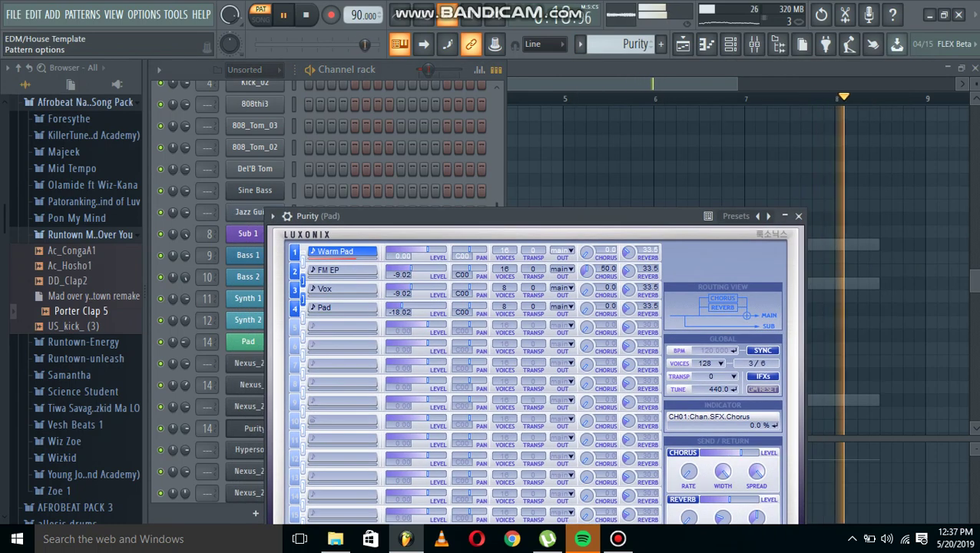
- Switch playback to the Chioir pattern and show where its clips sit in the playlist
{"action": "left_click", "coordinate": [580, 44]}
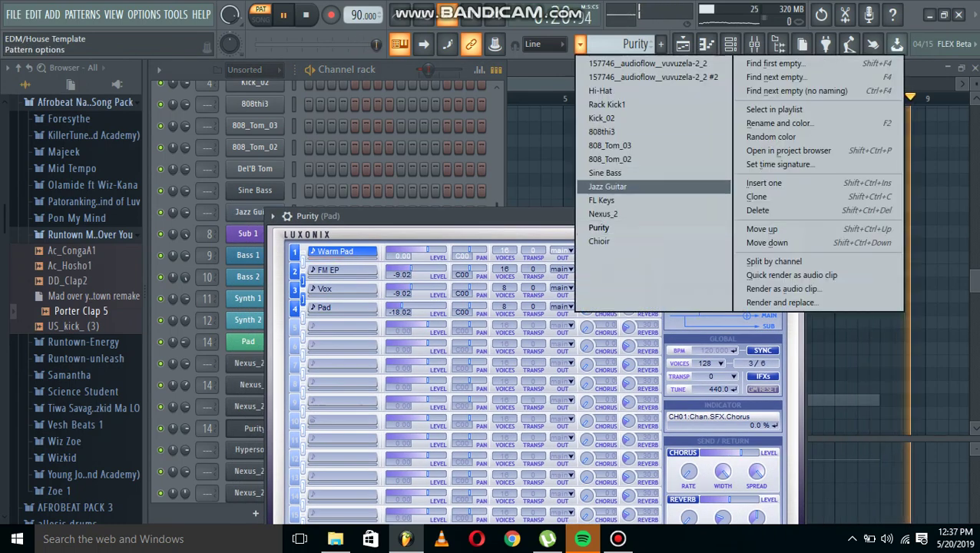
{"action": "left_click", "coordinate": [600, 241]}
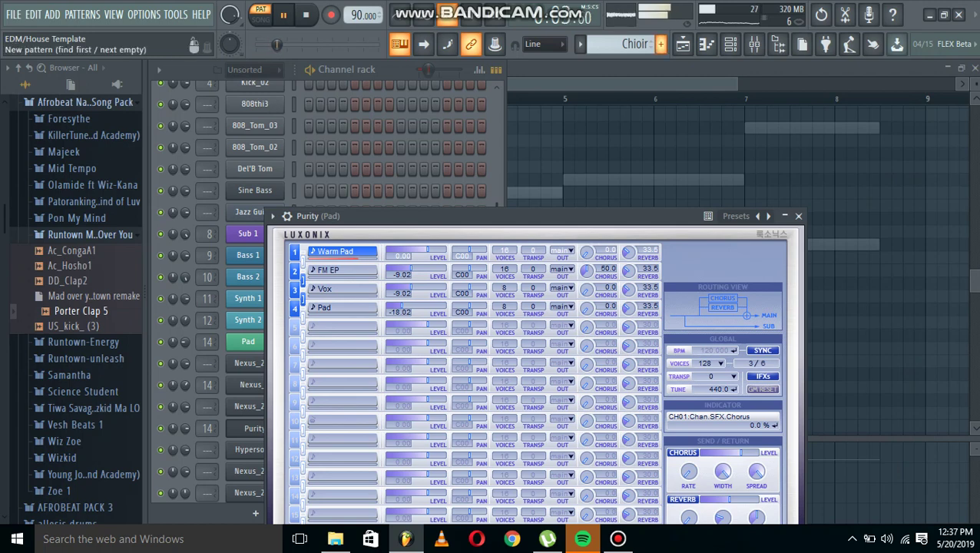
{"action": "left_click", "coordinate": [683, 44]}
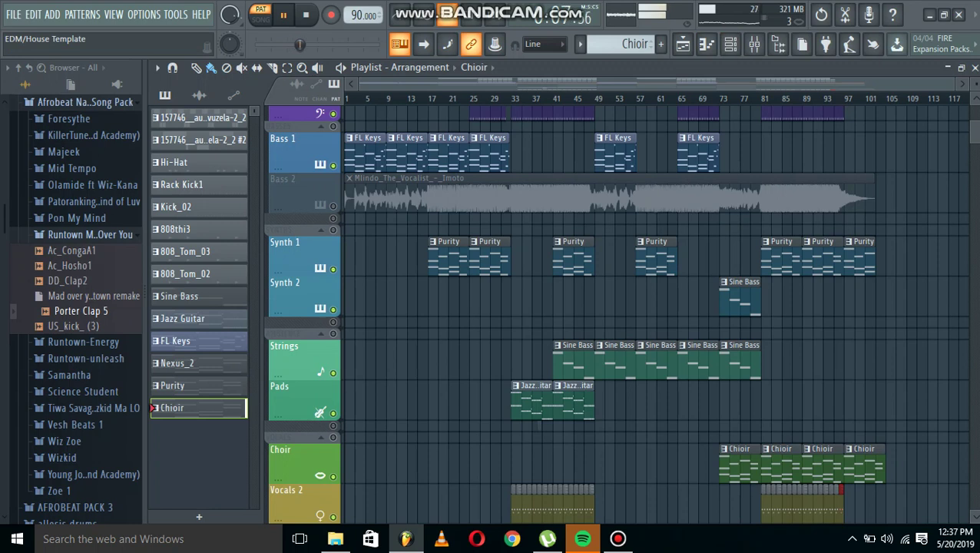
- Open the Nexus_2 #5 channel in the piano roll and examine the Chioir pattern's chord notes up to the highest octave
{"action": "left_click", "coordinate": [731, 44]}
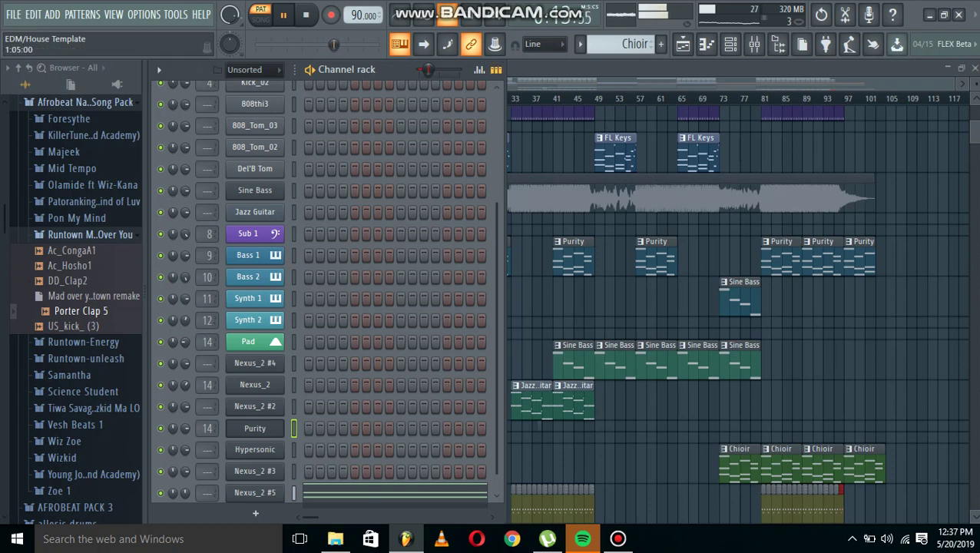
{"action": "scroll", "coordinate": [322, 292], "scroll_direction": "down", "scroll_amount": 1}
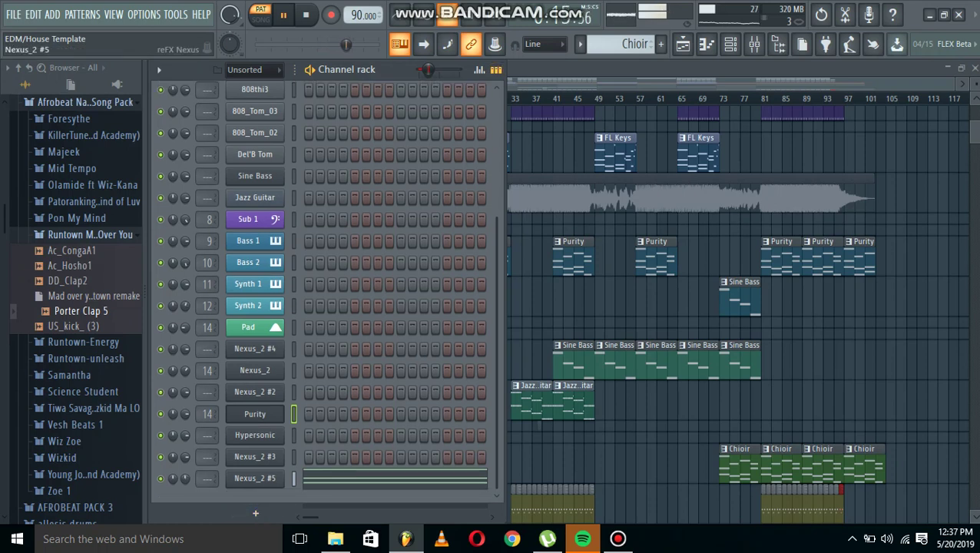
{"action": "right_click", "coordinate": [255, 479]}
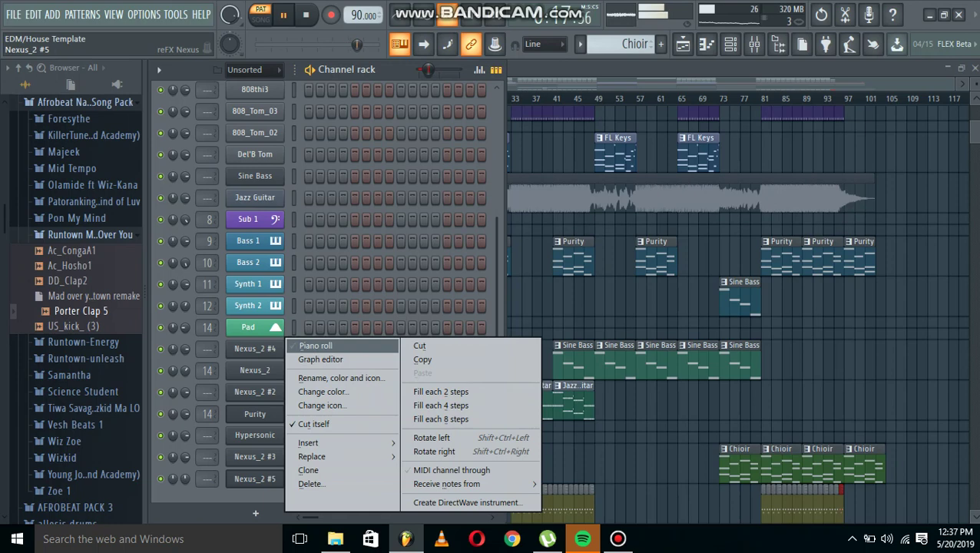
{"action": "left_click", "coordinate": [316, 346]}
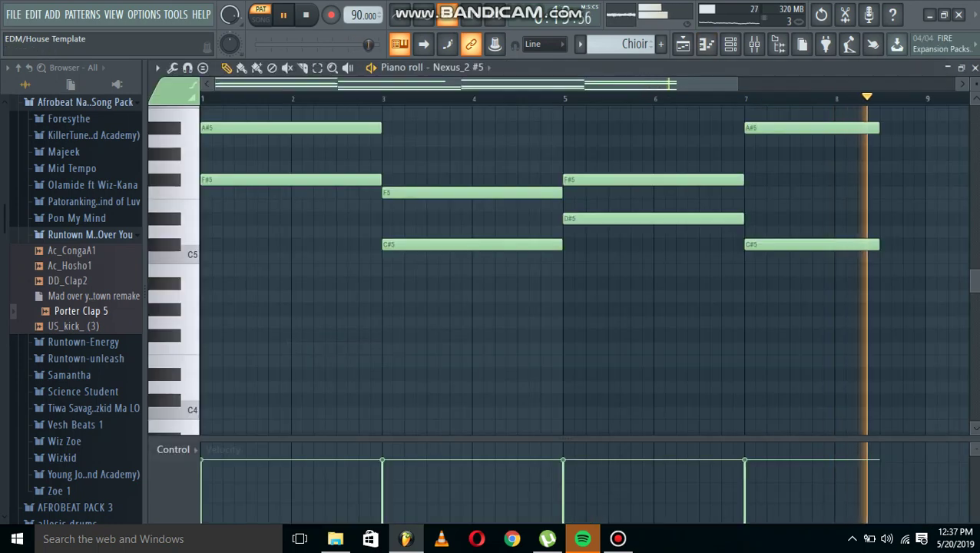
{"action": "scroll", "coordinate": [538, 269], "scroll_direction": "up", "scroll_amount": 4}
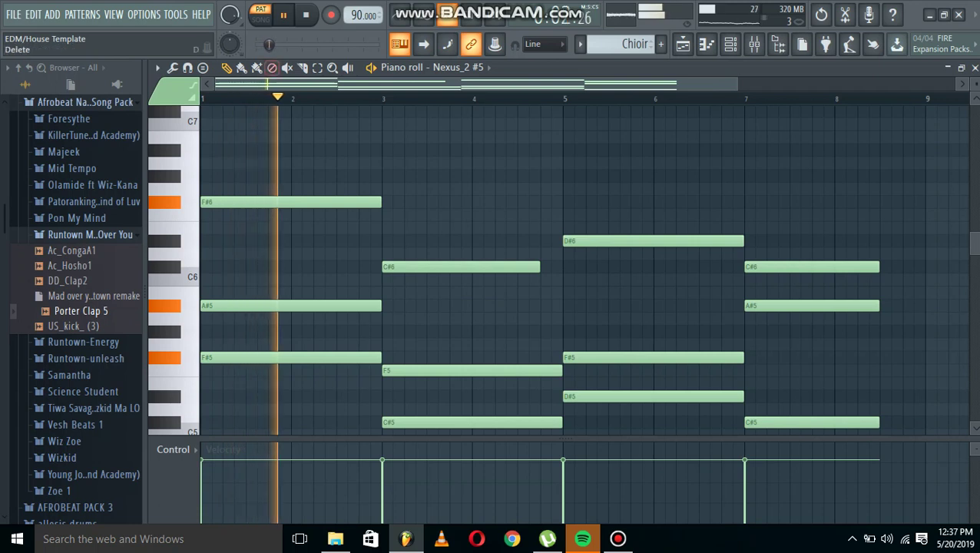
- Stop playback and switch to the Bandicam recorder window
{"action": "left_click", "coordinate": [306, 14]}
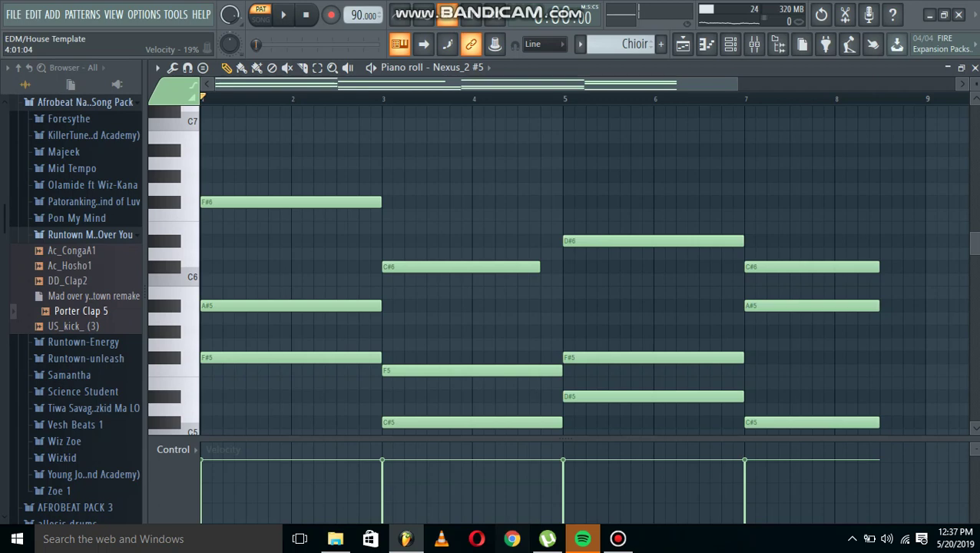
{"action": "left_click", "coordinate": [618, 539]}
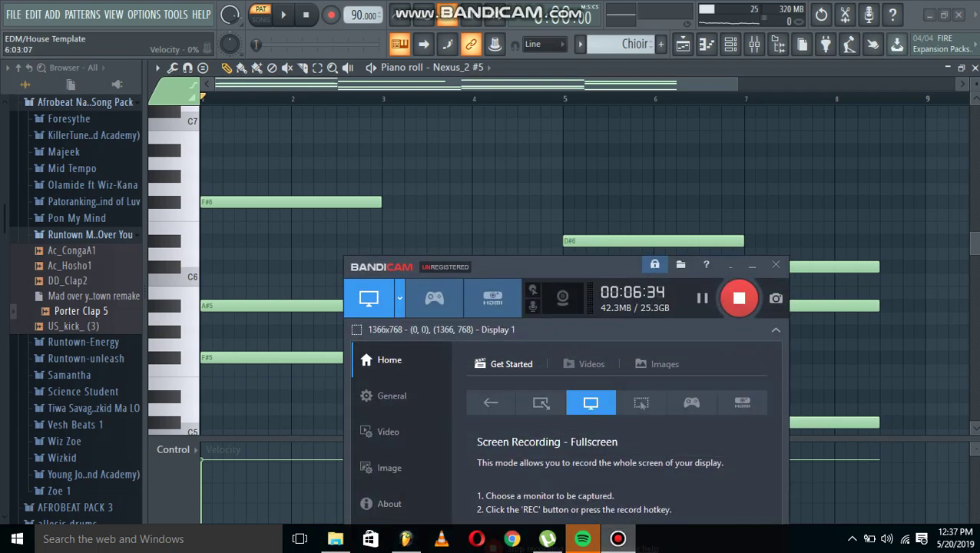